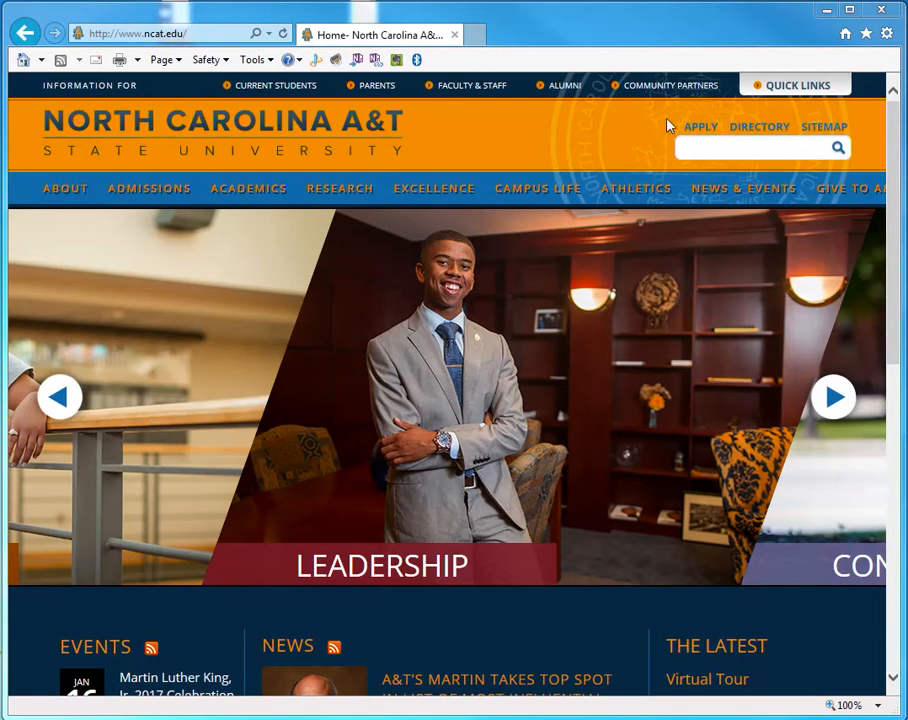
click(477, 34)
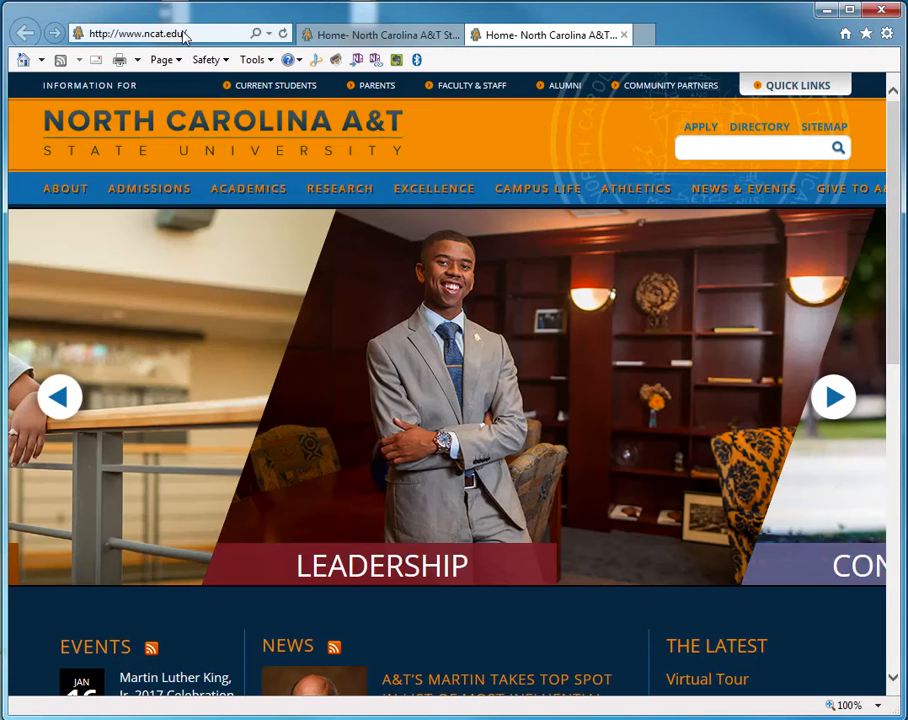
click(184, 35)
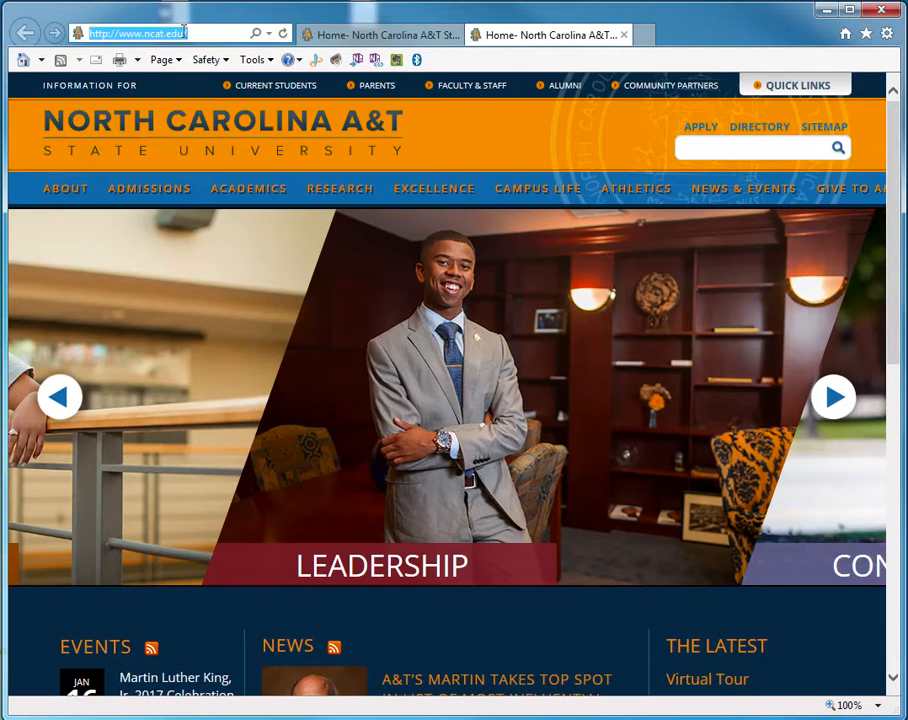
text(www.google.com/)
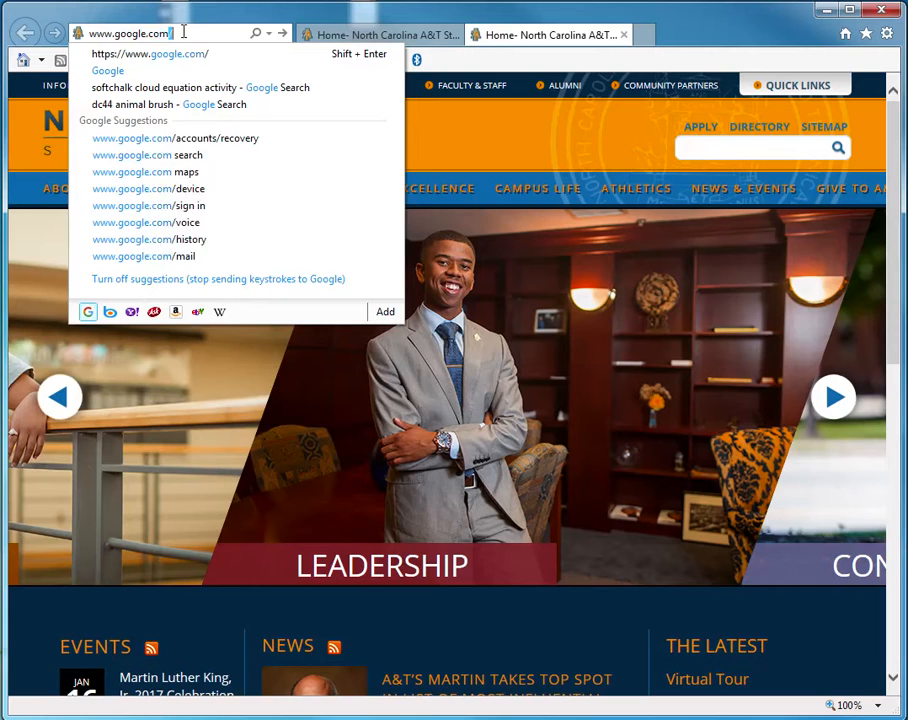
key(Return)
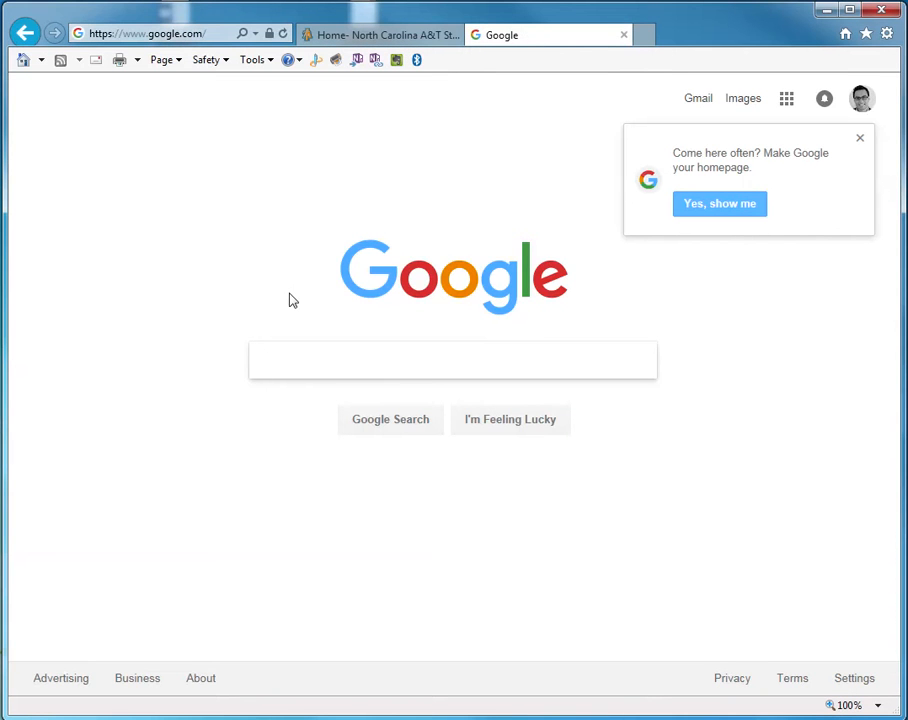
Search Google for "gretl econometrics".
text(gre)
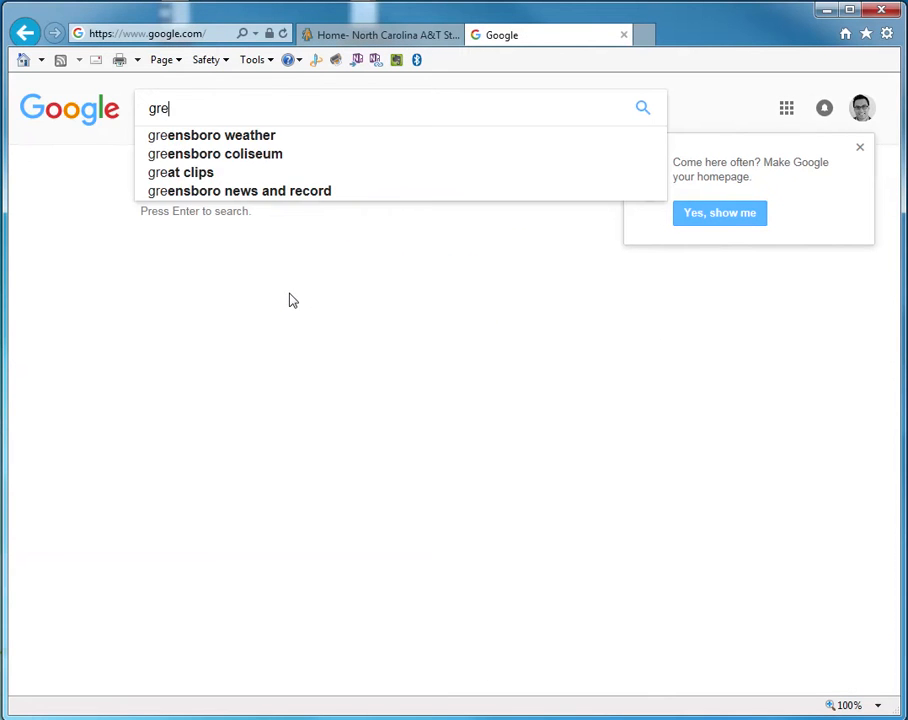
text(tl )
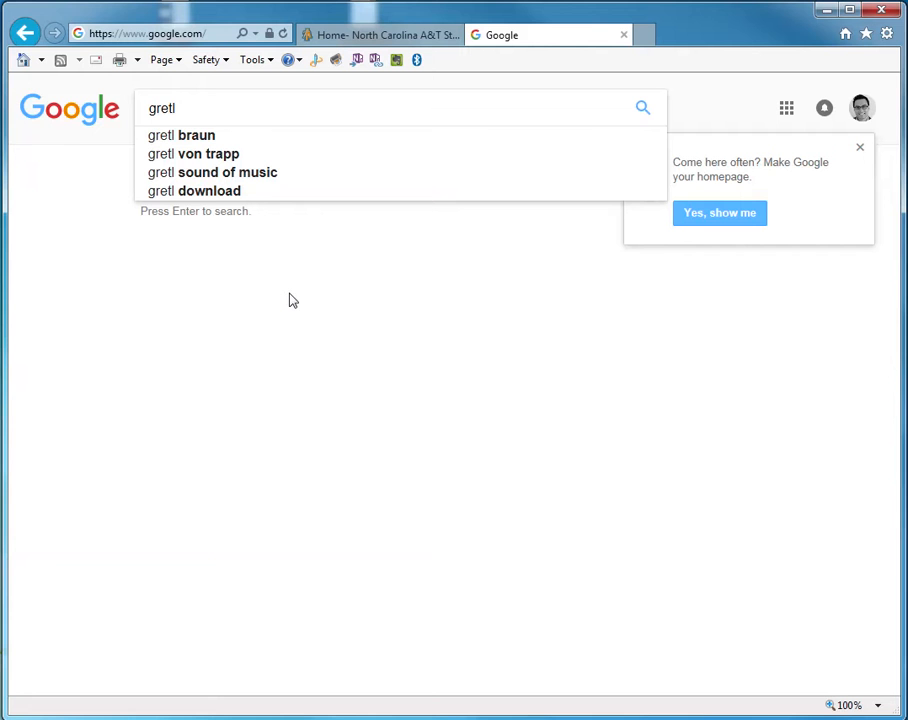
text(econometrics)
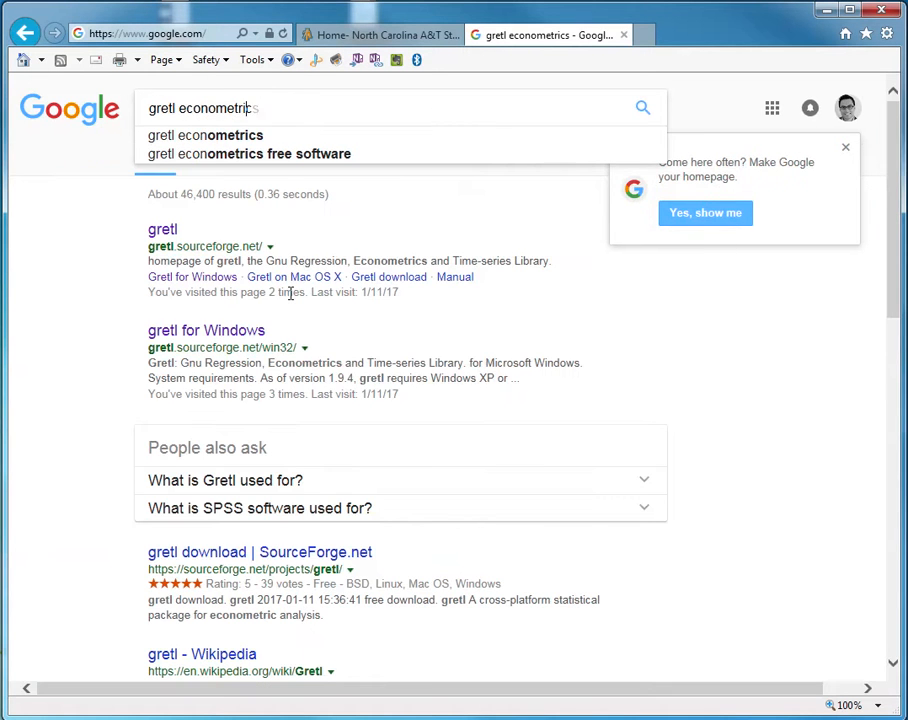
key(Return)
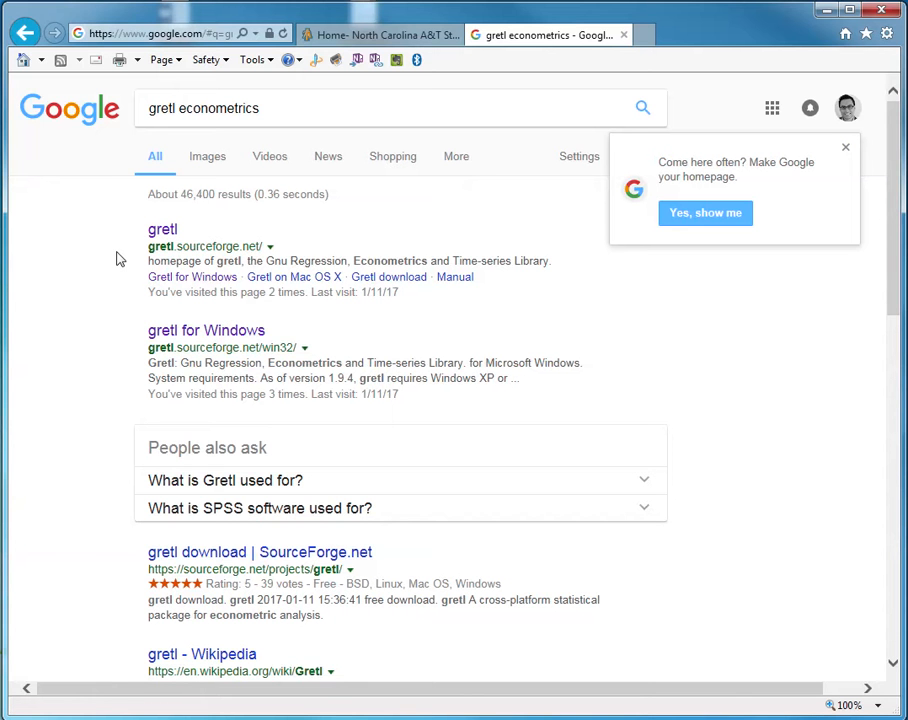
Open the gretl homepage from the search results and go to its gretl for Windows download page.
click(160, 230)
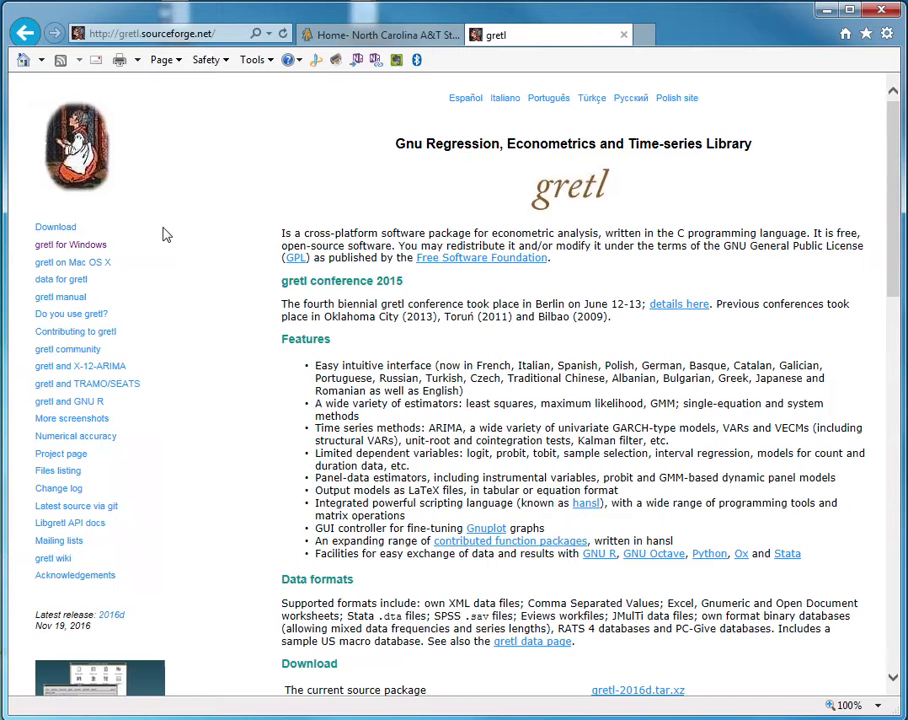
click(77, 246)
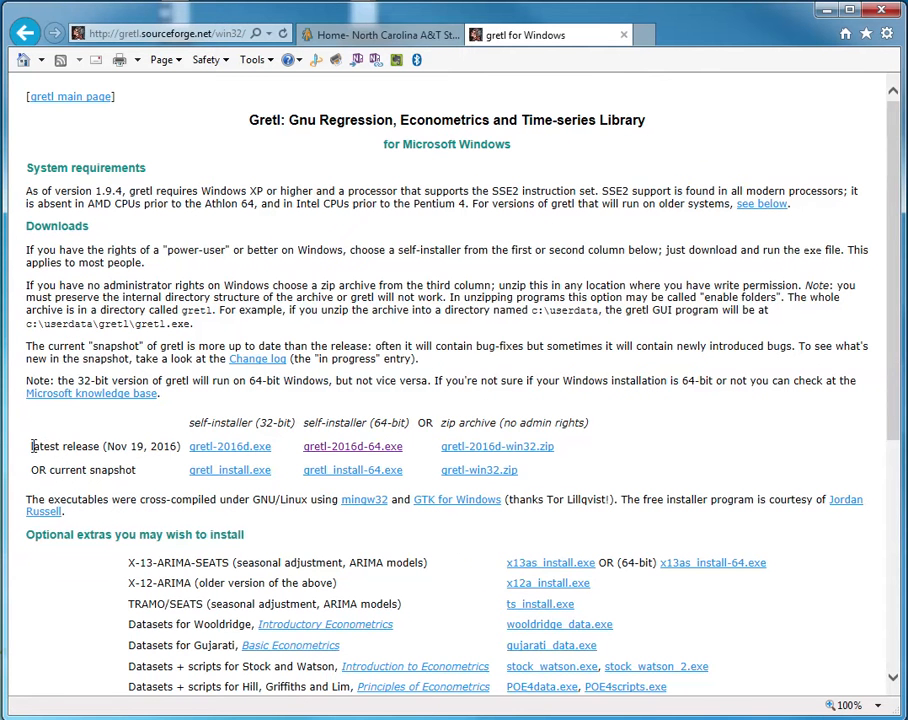
drag(33, 446, 226, 450)
click(390, 422)
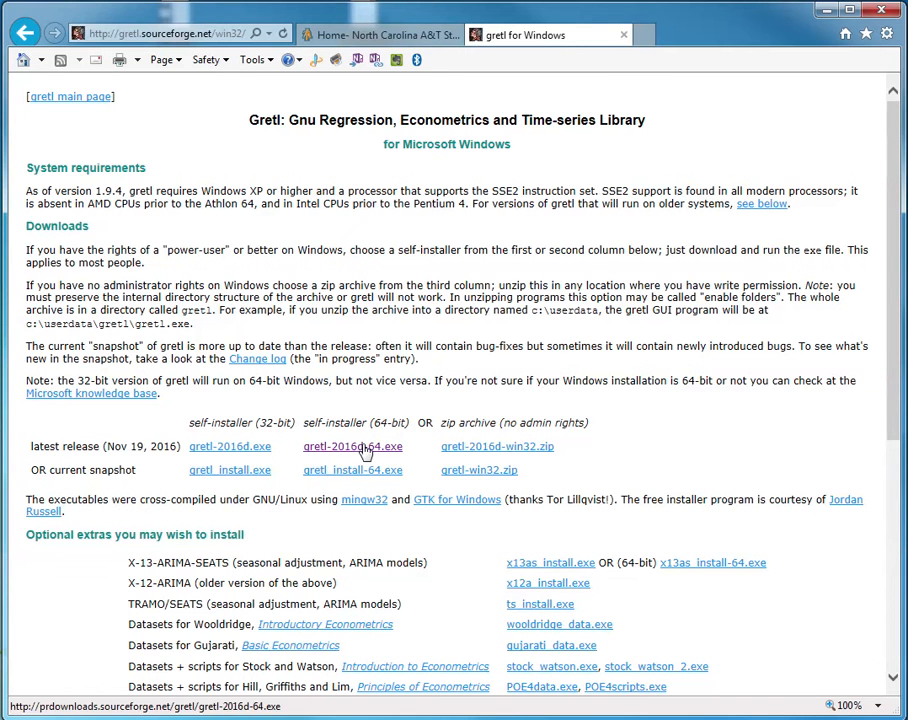
Download the latest-release 64-bit self-installer gretl-2016d-64.exe and run it.
click(366, 449)
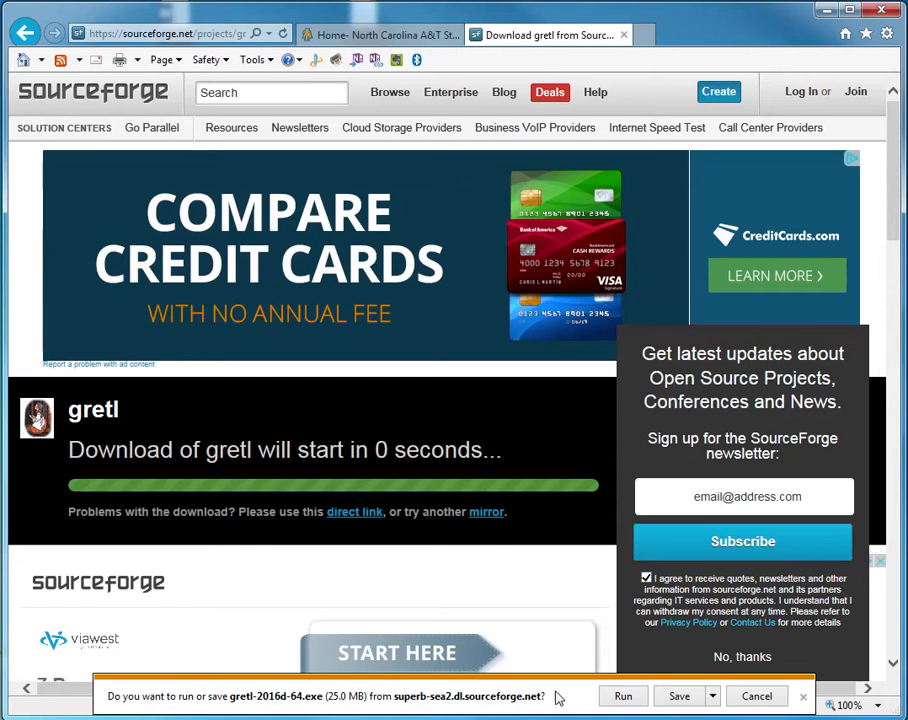
click(621, 700)
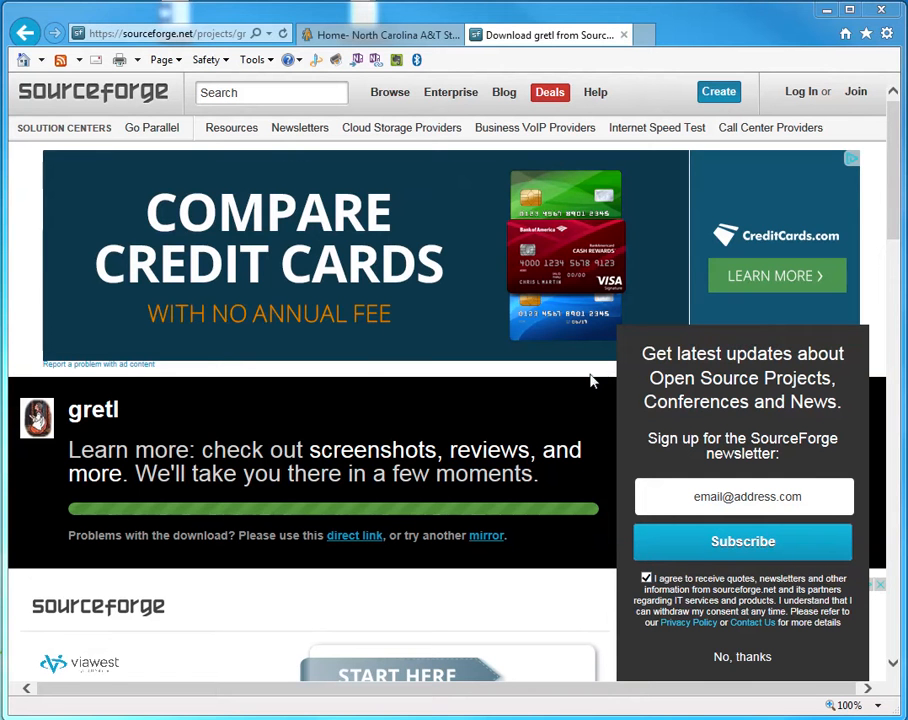
click(538, 398)
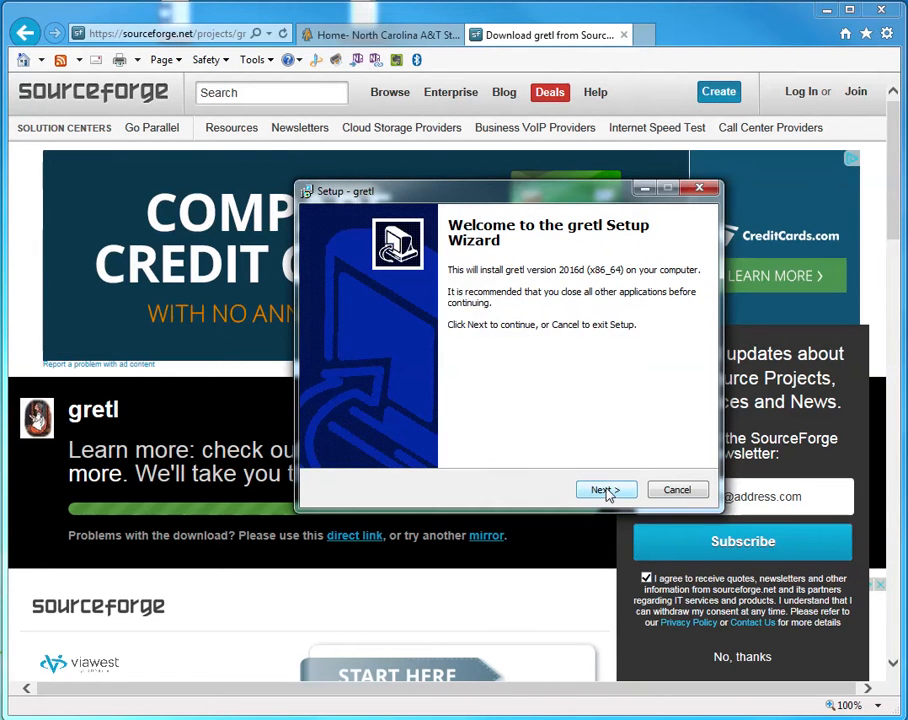
Install gretl into C:\Program Files\gretl with the Start Menu folder gretl, without adding its directory to the PATH.
click(606, 491)
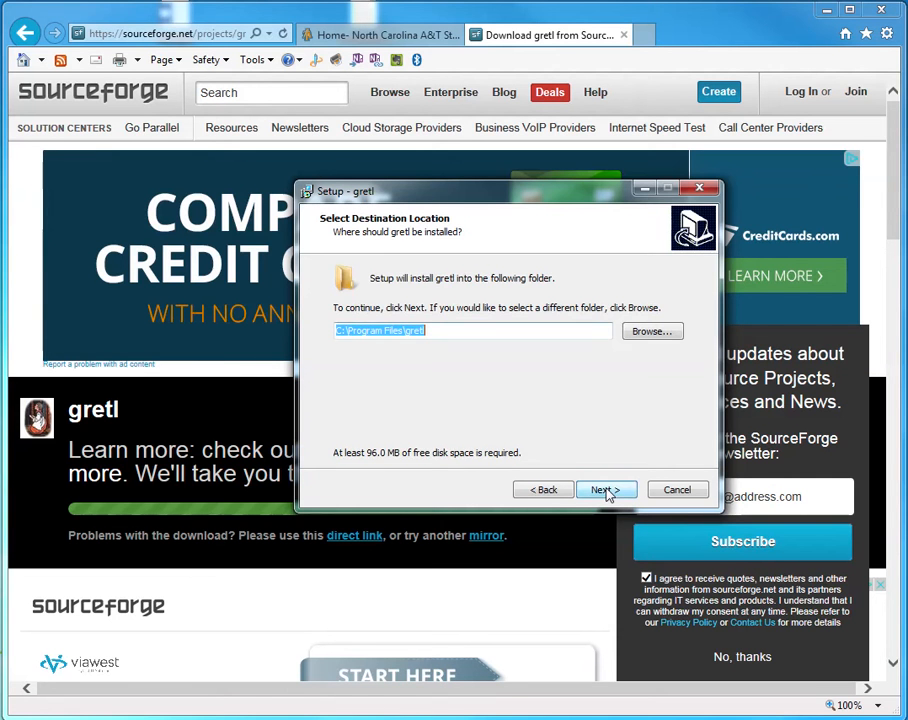
click(607, 491)
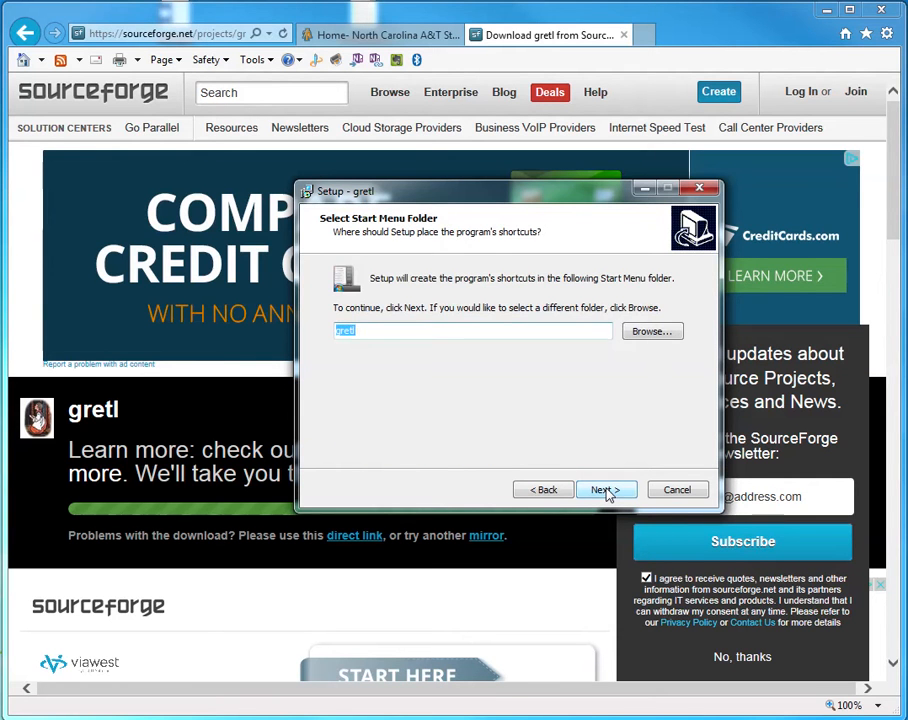
click(607, 491)
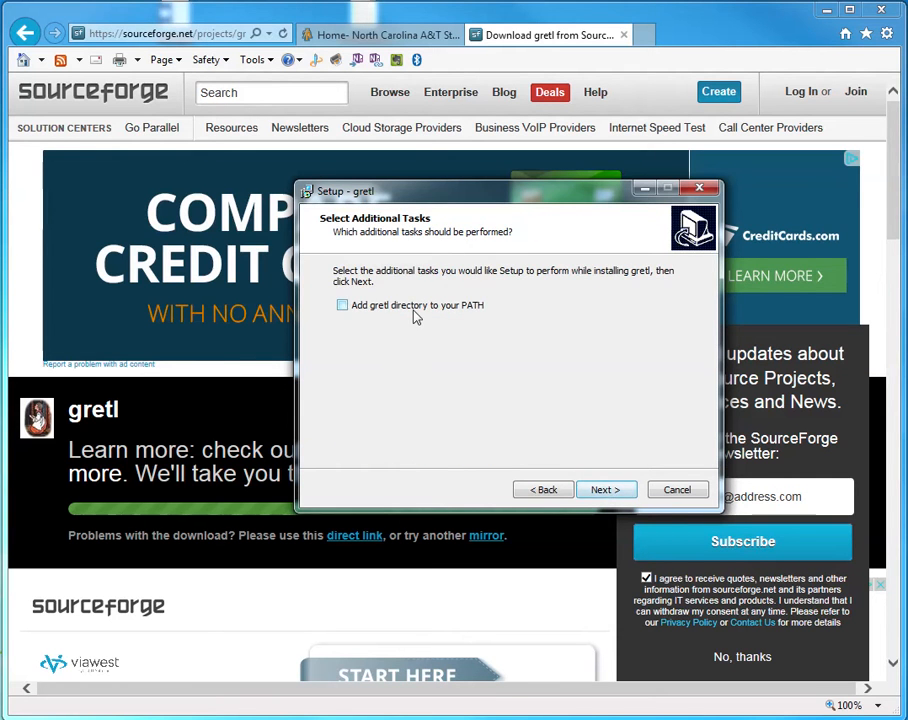
click(607, 490)
click(607, 490)
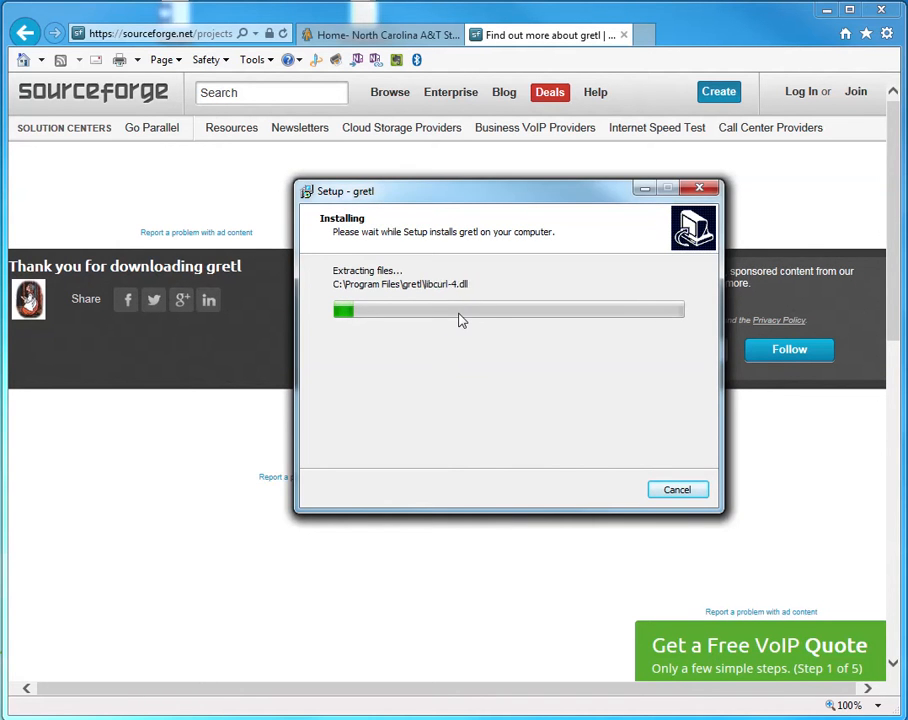
Close the SourceForge download page and finish the gretl Setup Wizard.
click(625, 37)
click(625, 37)
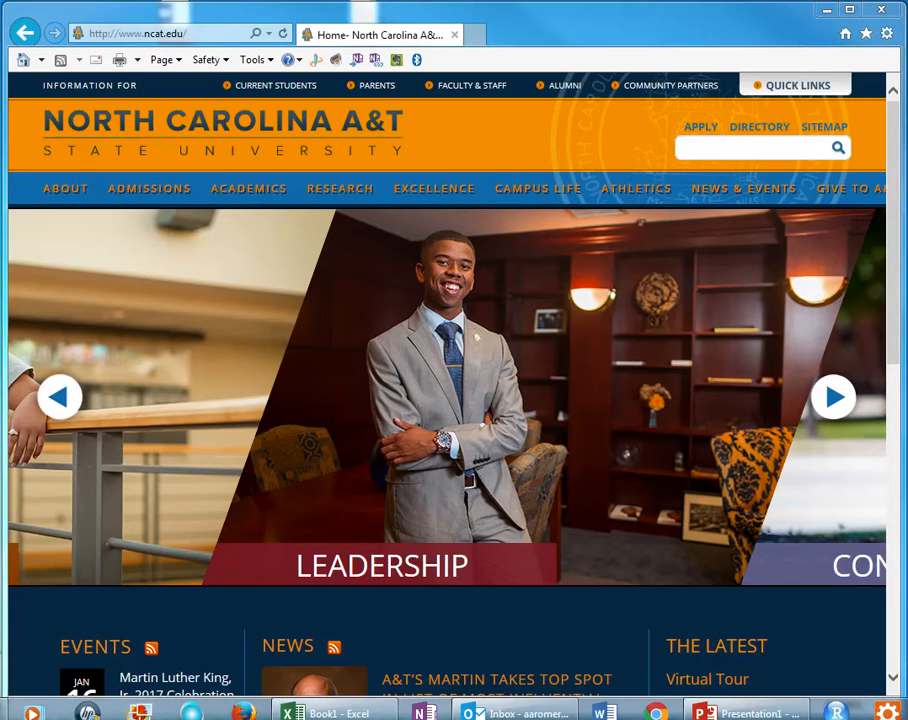
key(alt+Tab)
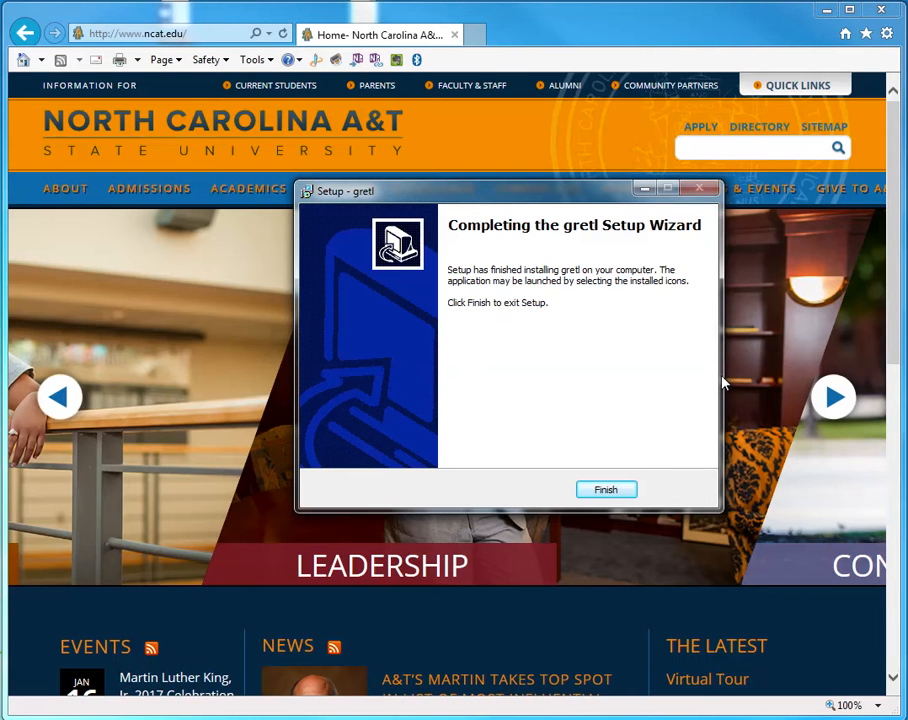
click(629, 494)
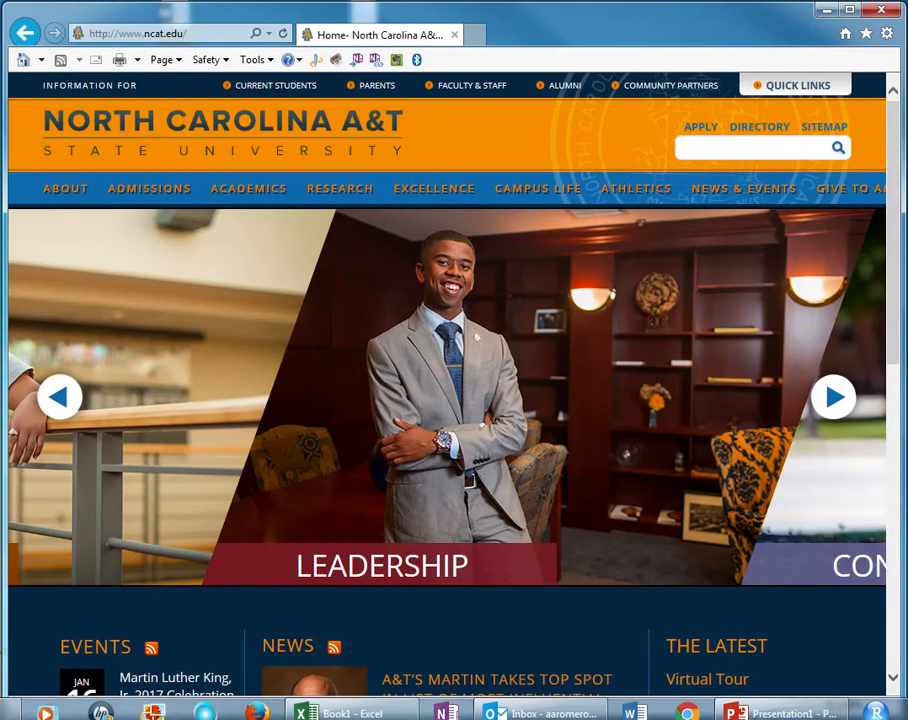
Launch gretl, reposition its window on the desktop and minimize the browser behind it.
key(super)
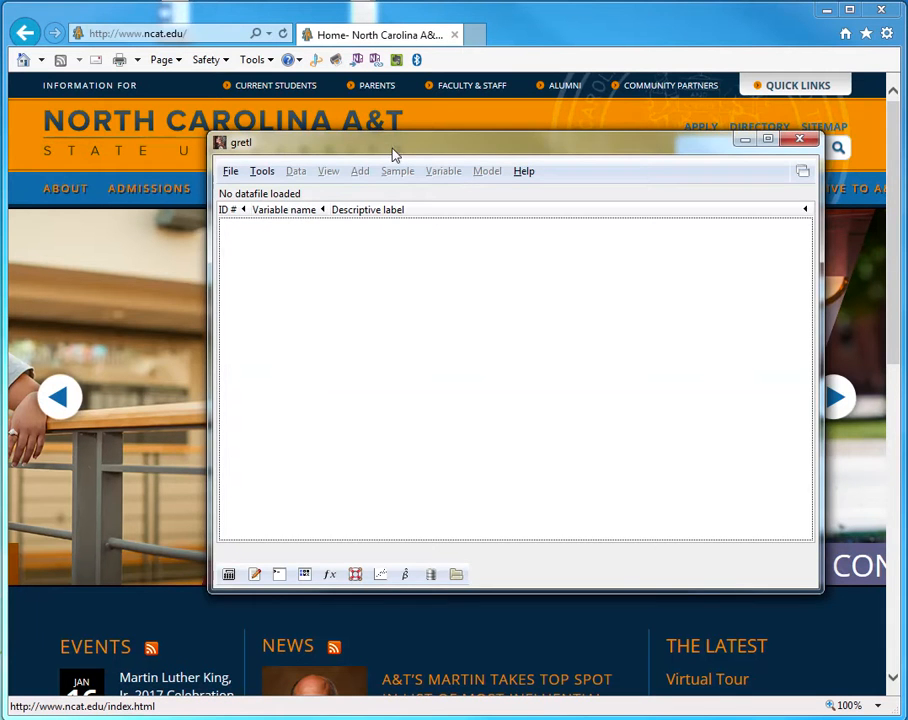
drag(391, 152, 351, 157)
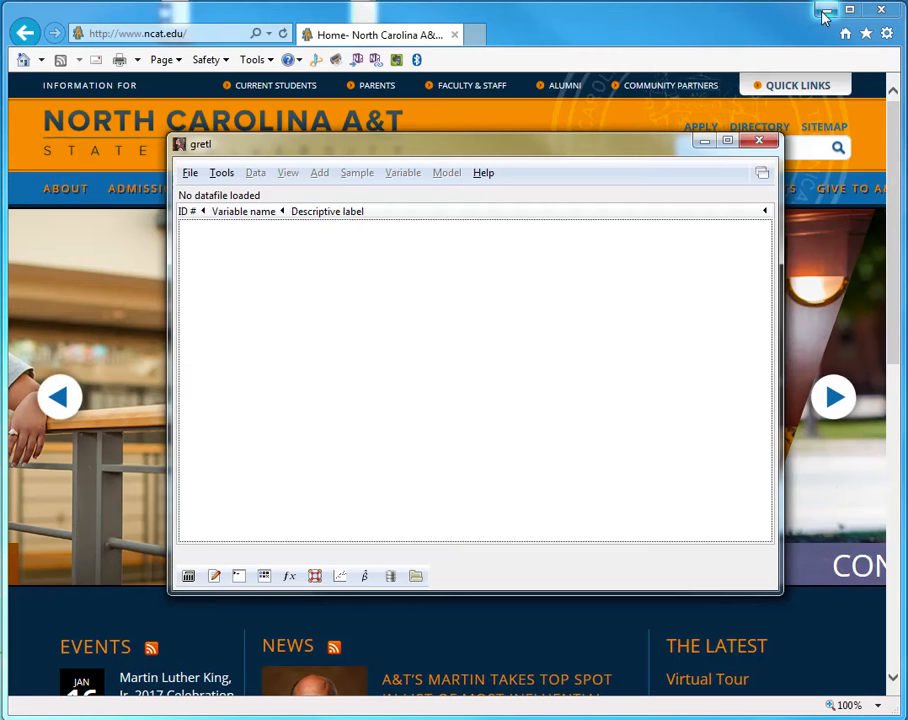
drag(563, 150, 648, 80)
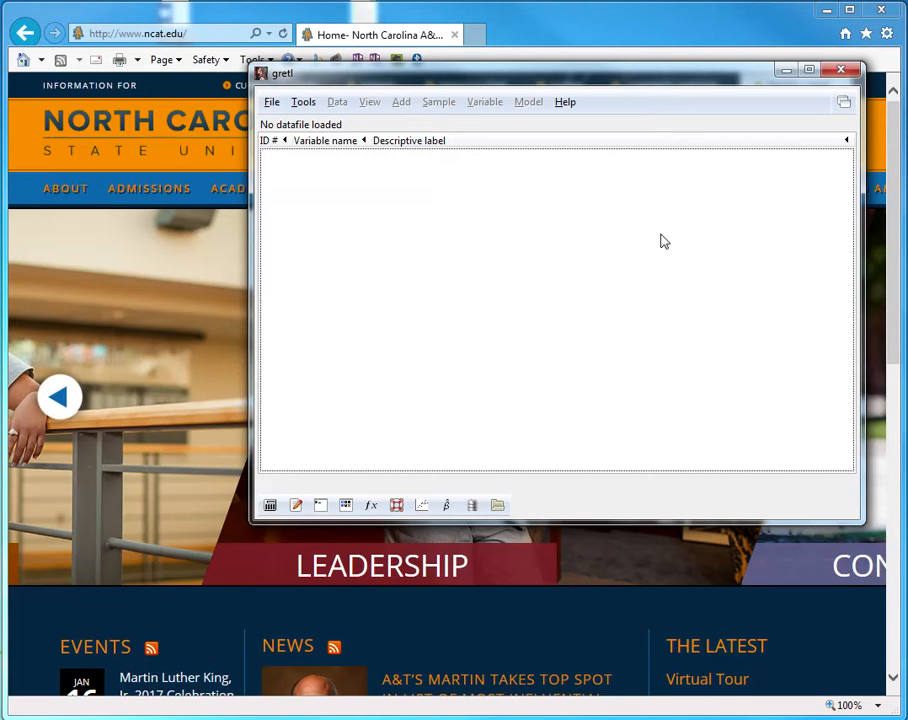
drag(645, 82, 399, 34)
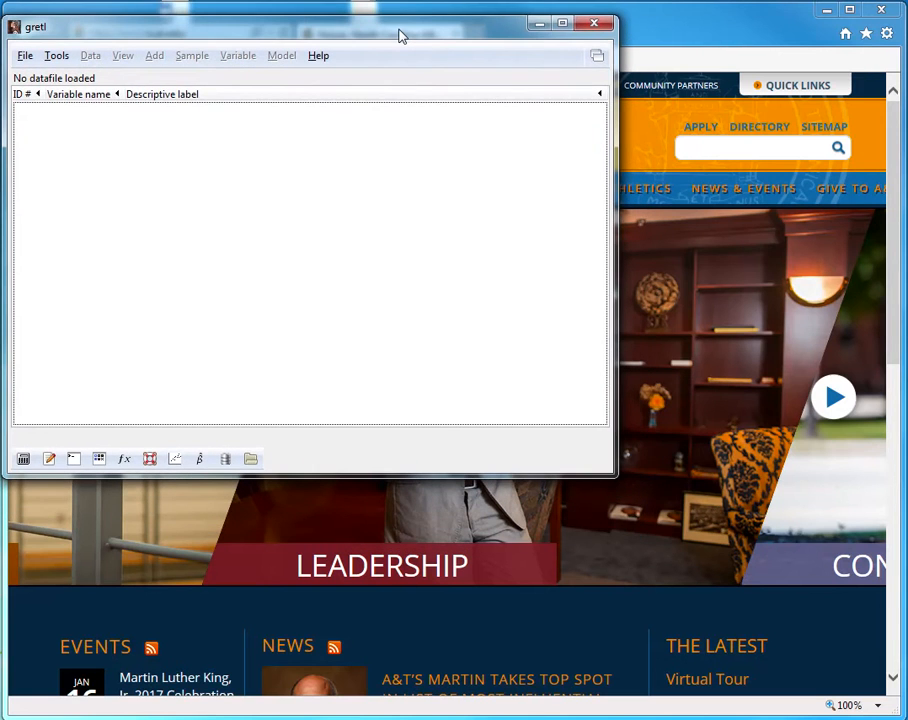
click(830, 14)
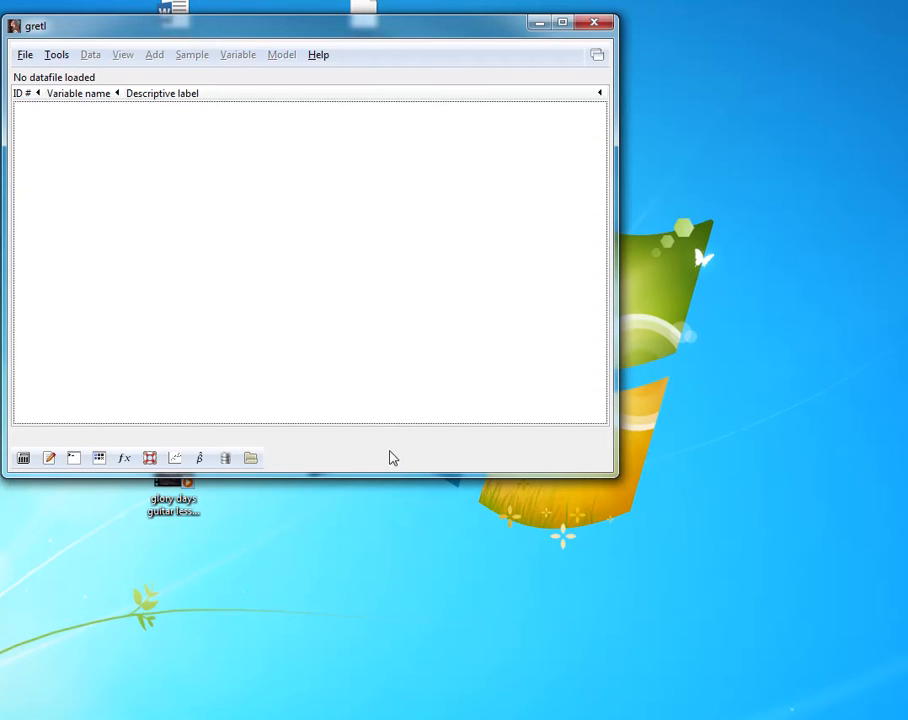
Switch to the blank Excel workbook and enter the column headers Y in A1 and X in B1.
click(335, 713)
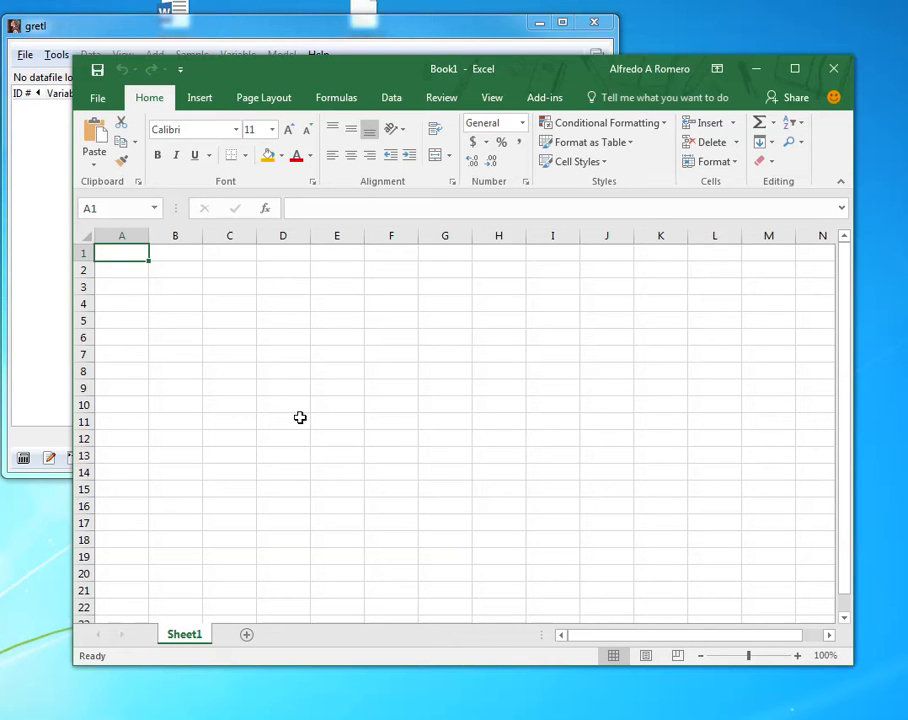
text(Y)
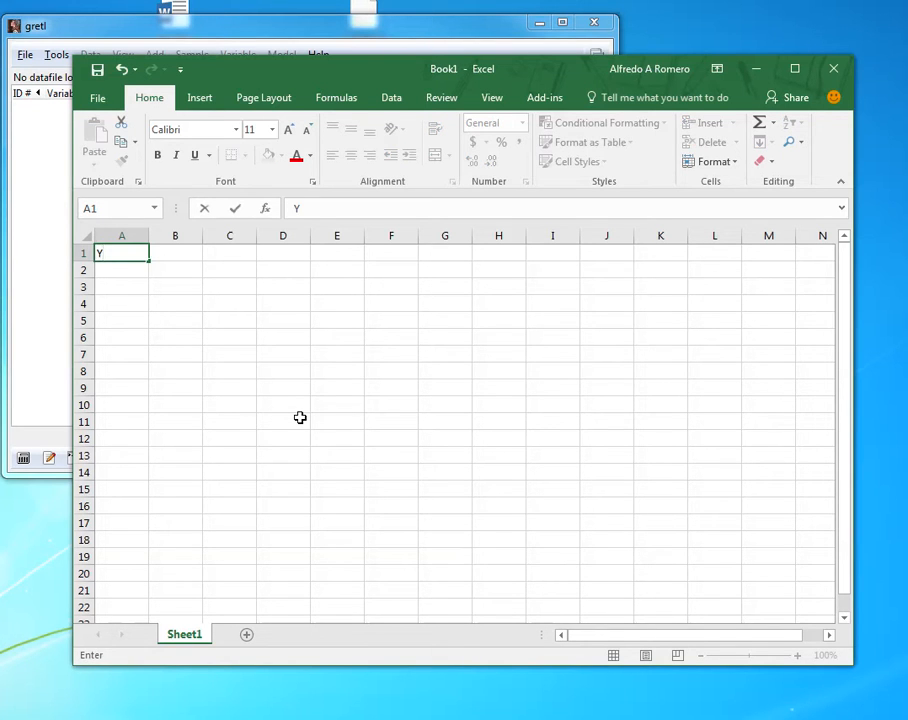
key(Tab)
text(X)
key(Return)
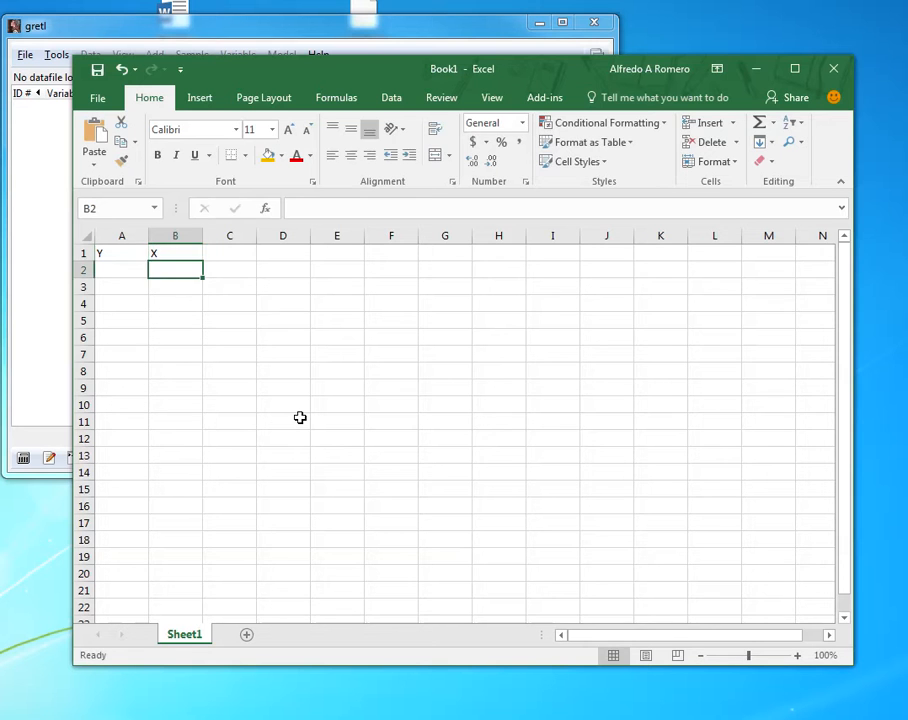
Fill the Y column in A2:A10 with the numbers 1 through 9.
key(Left)
text(1 2 3)
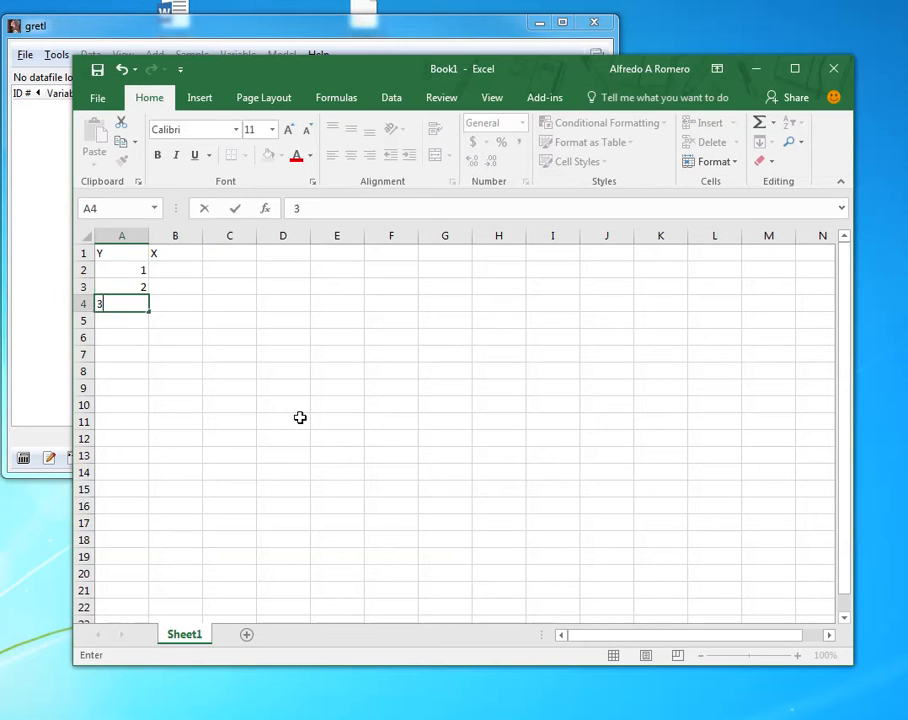
text( 4 5 6 7 8 9)
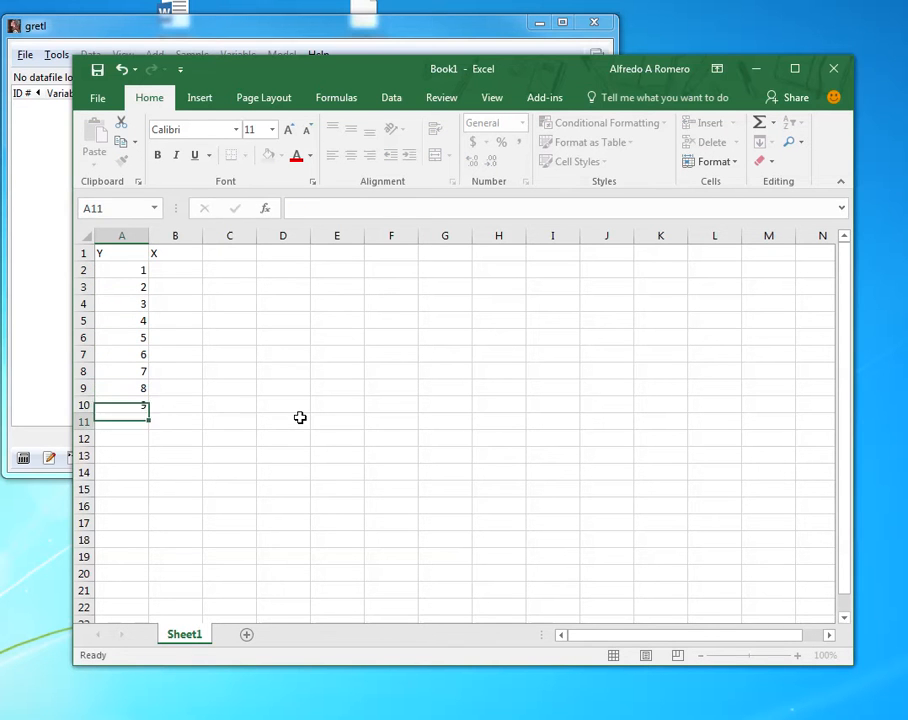
Fill the X column in B2:B10 with the values 5, 9, 8, 7, 5, 6, 3, 4 and 1.
key(Right)
key(Up)
key(Up)
key(Up)
key(Up)
key(Up)
key(Up)
key(Up)
key(Up)
key(Up)
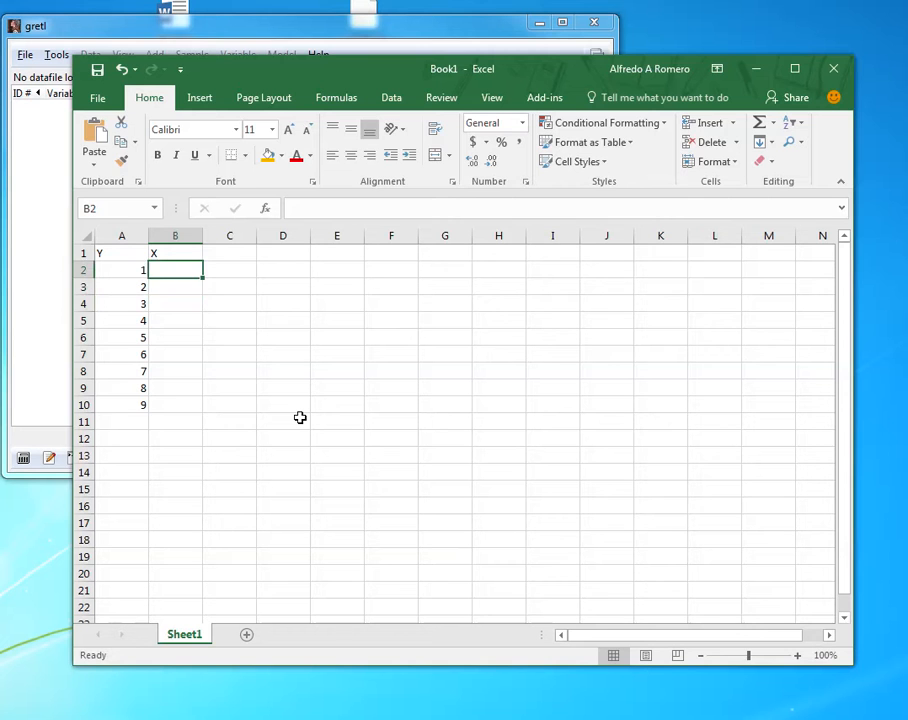
text(5)
key(Return)
text(7 )
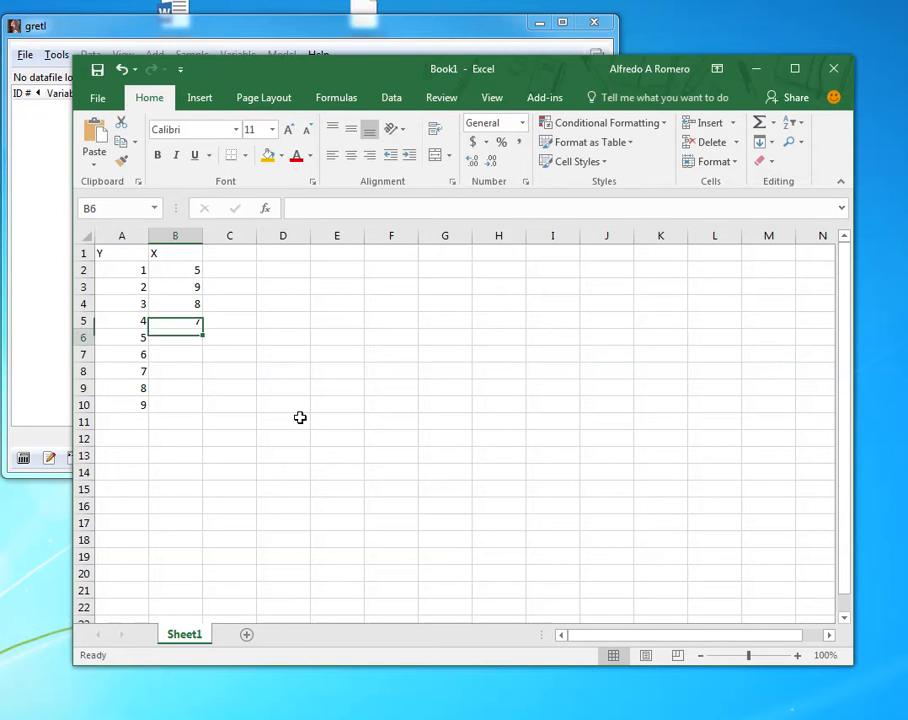
text(5 6 3 4 1)
key(Return)
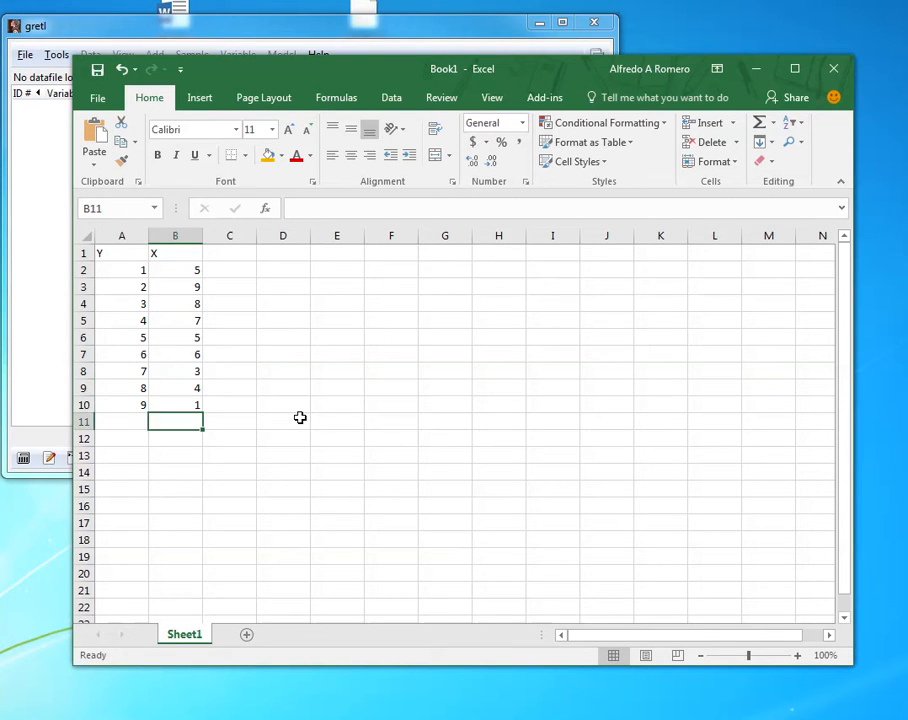
Move the cell selection to the empty cell E1, clear of the Y and X data.
key(Right)
key(Right)
key(Right)
key(Up)
key(Up)
key(Up)
key(Up)
key(Up)
key(Up)
key(Up)
key(Up)
key(Up)
key(Up)
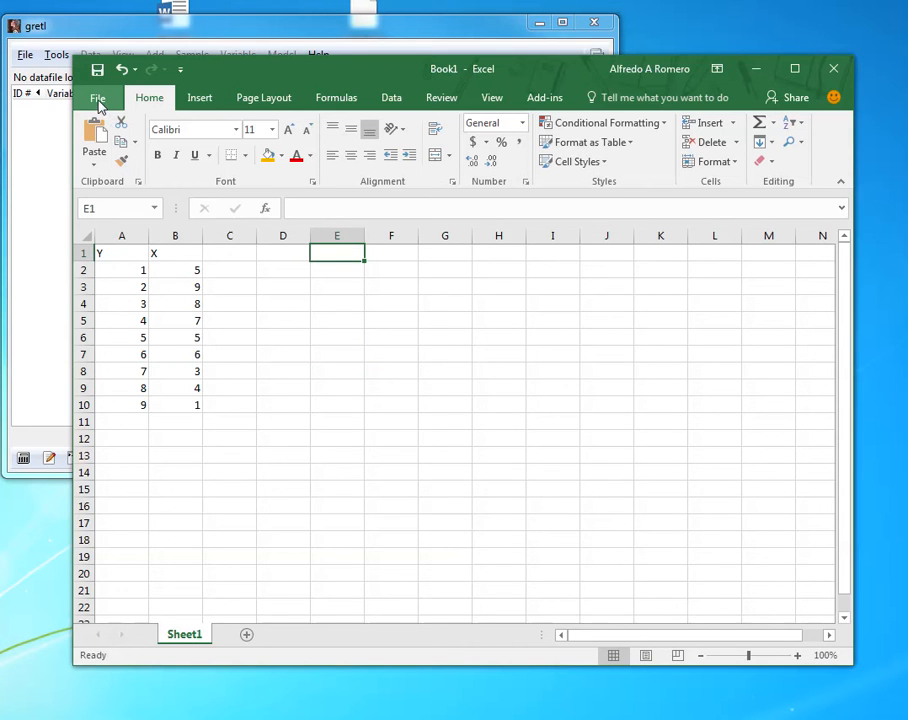
Open the full Save As dialog for the workbook and choose the Desktop as the save location.
click(99, 104)
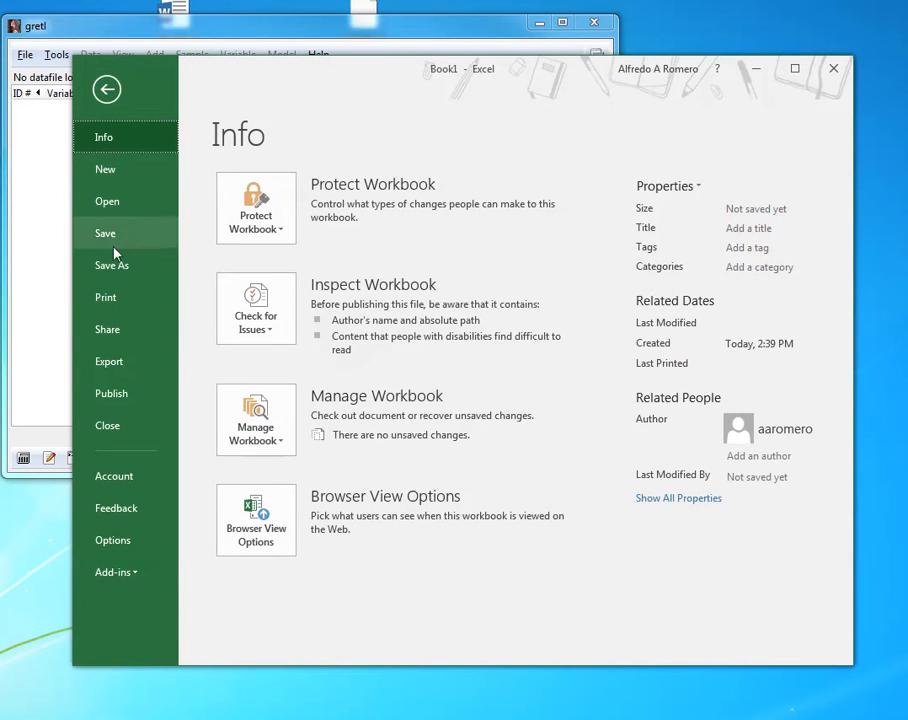
click(112, 266)
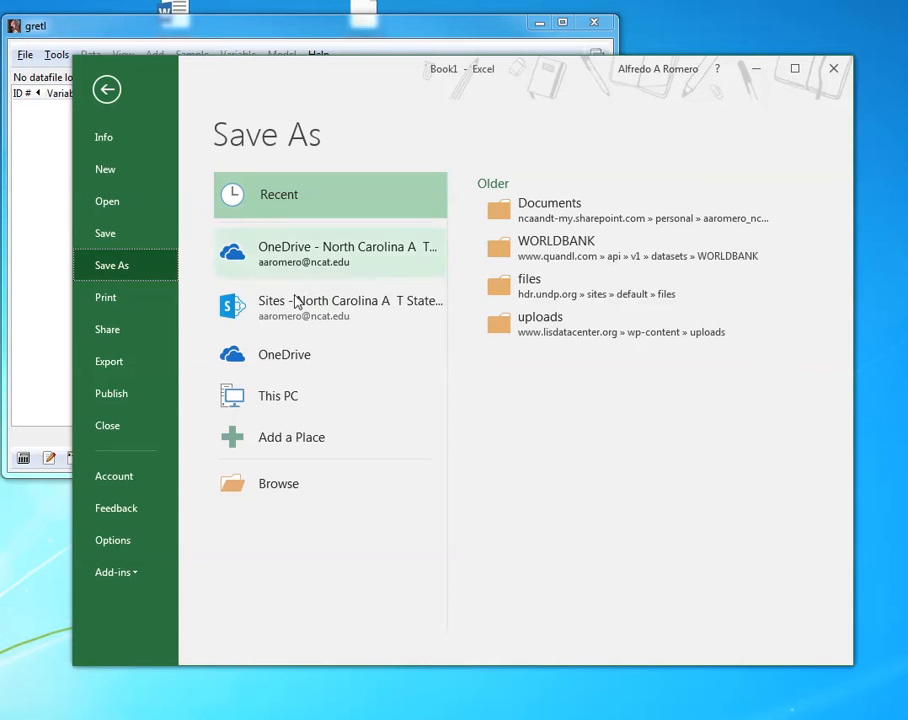
click(296, 397)
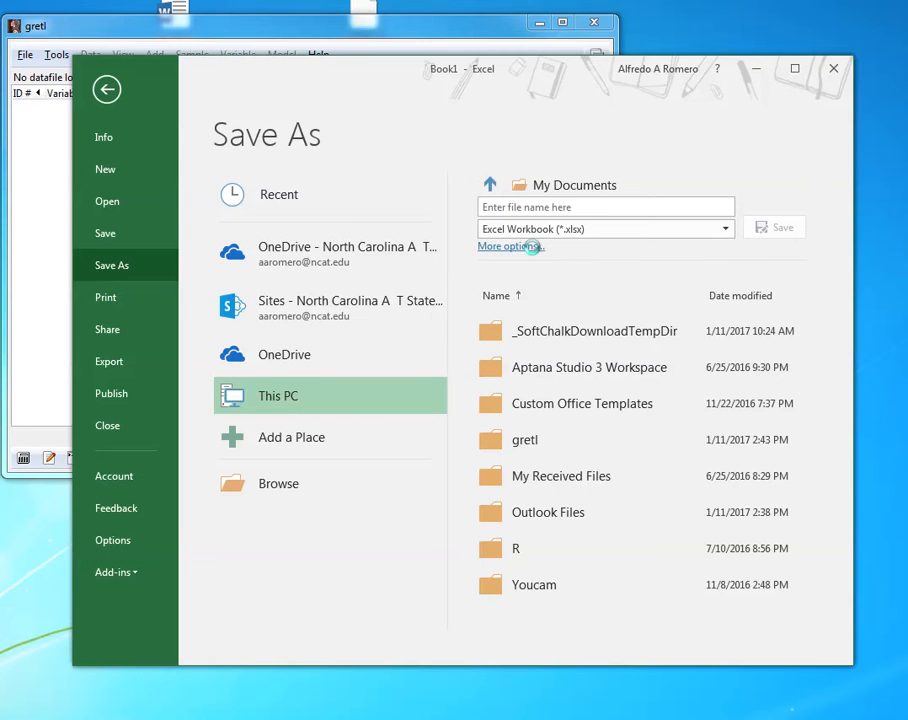
click(531, 247)
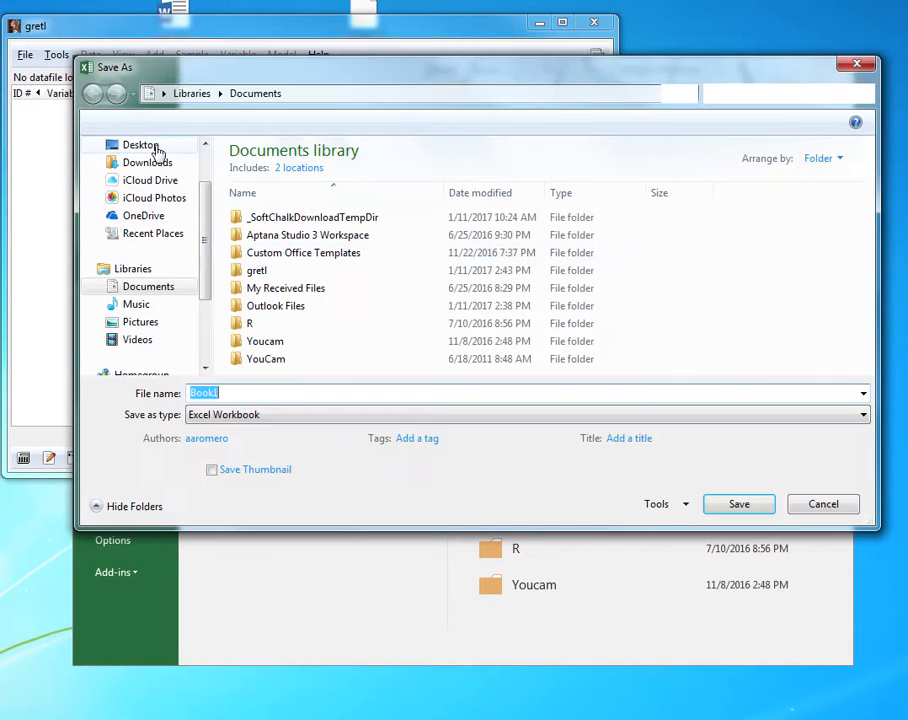
click(148, 152)
click(143, 206)
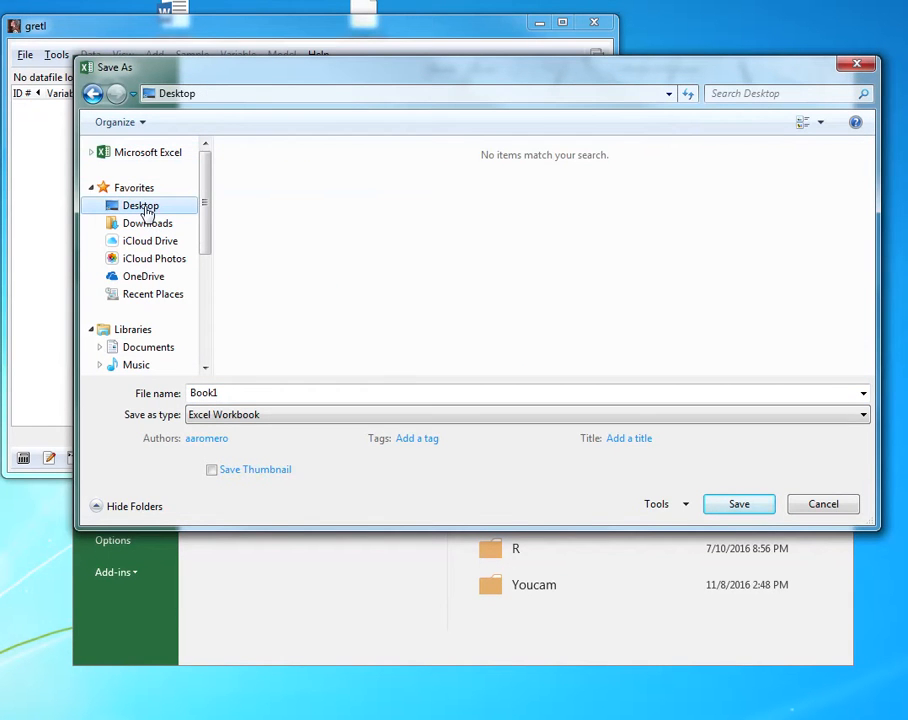
Save the workbook as Example0 in CSV (Comma delimited) format and agree to keep using that format.
double_click(244, 393)
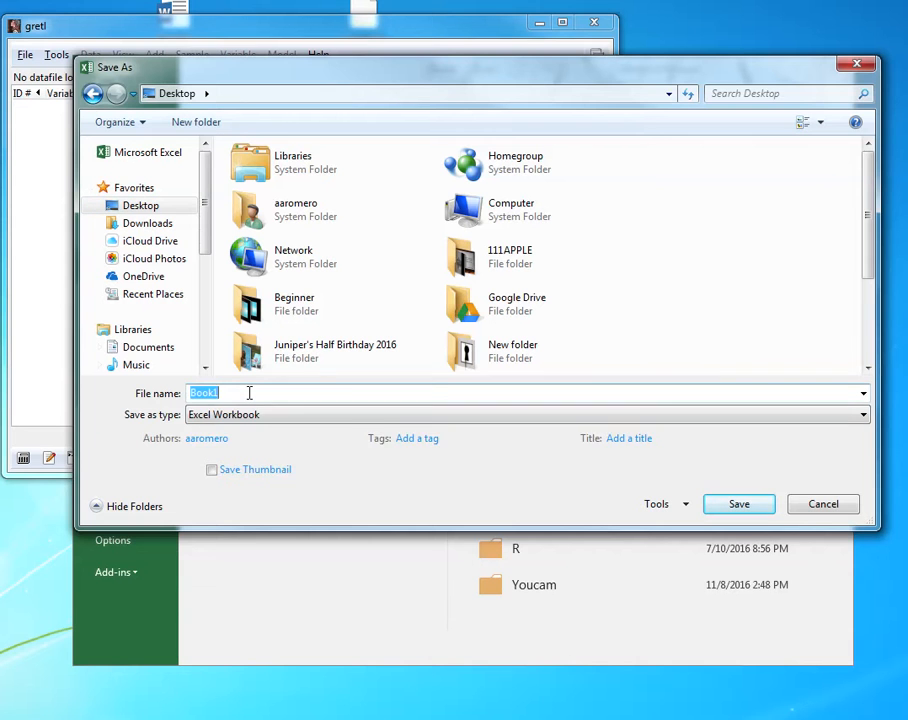
text(Example0)
click(285, 418)
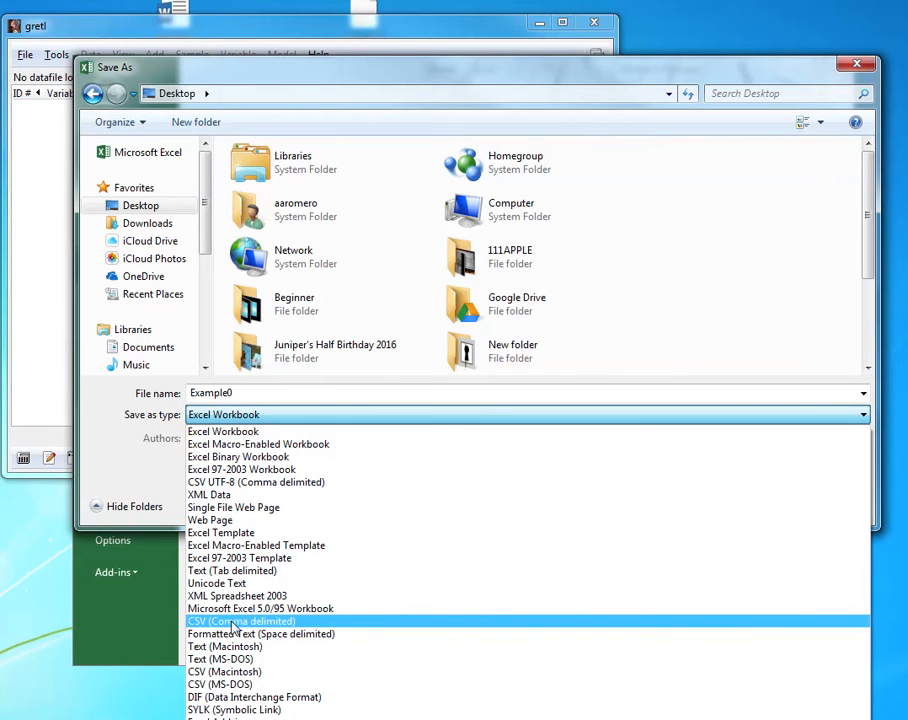
click(283, 624)
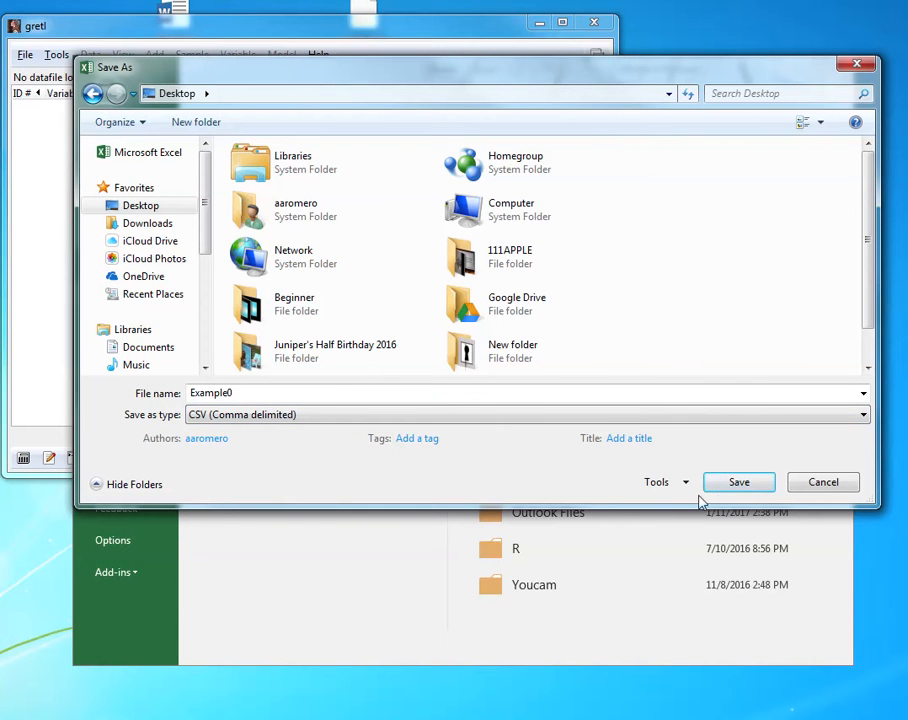
click(741, 484)
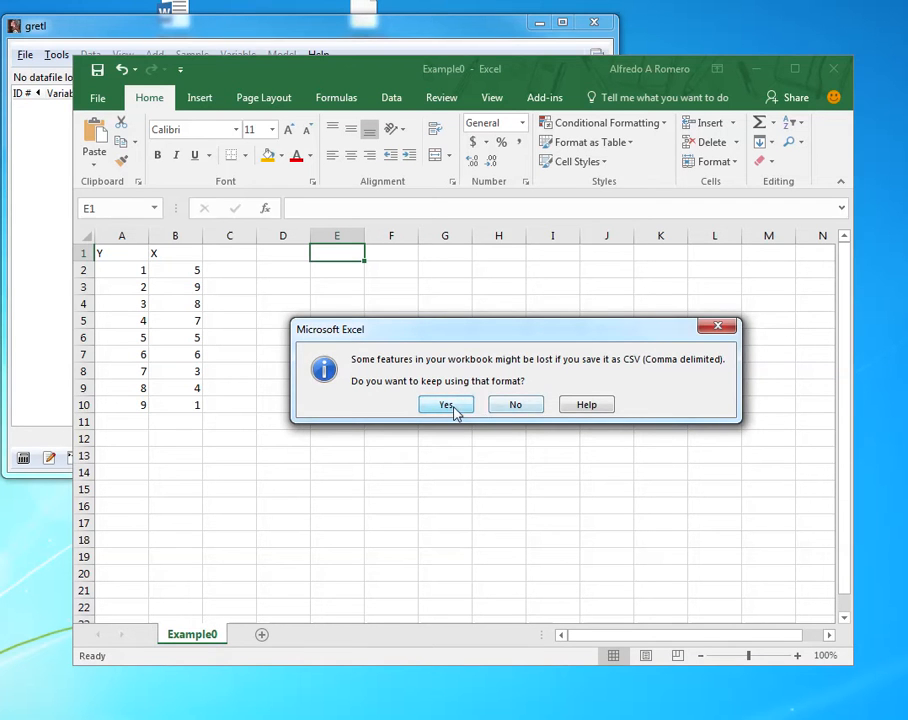
click(447, 405)
click(282, 405)
click(178, 253)
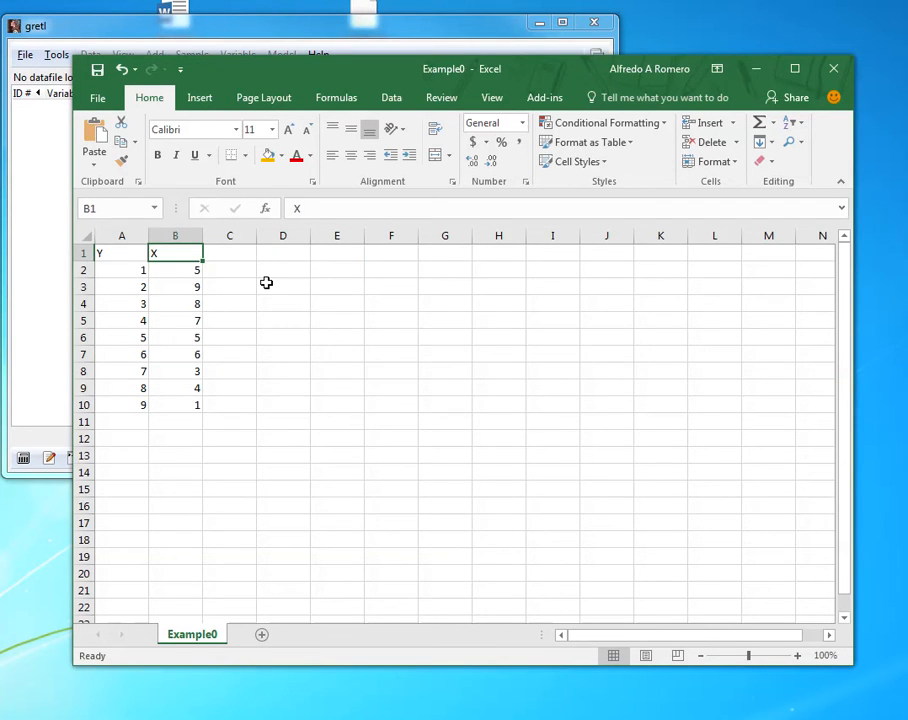
key(Left)
key(Right)
key(Left)
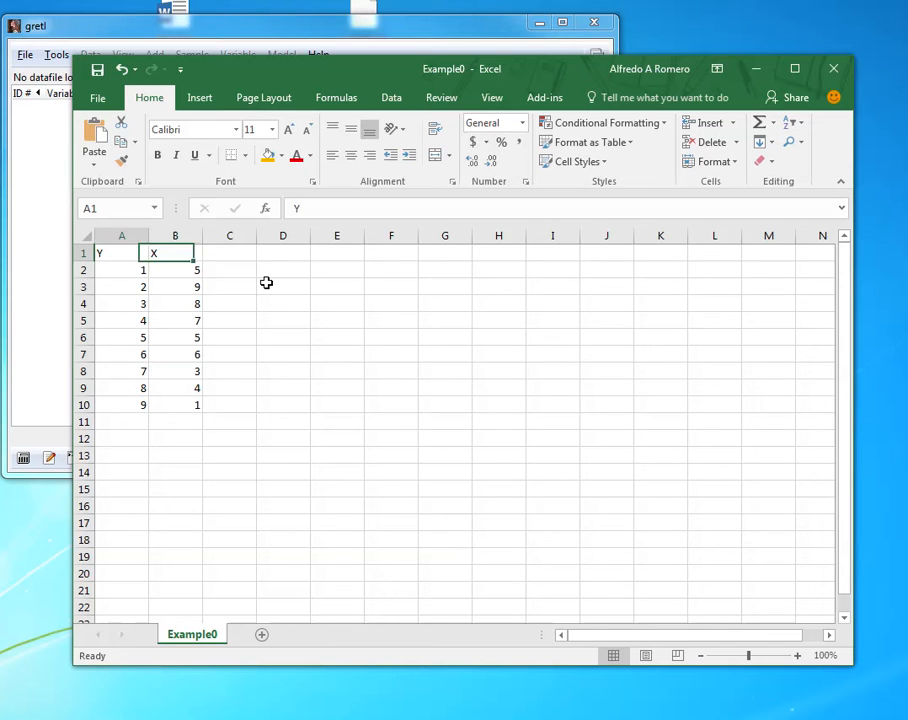
key(Right)
key(Left)
key(Right)
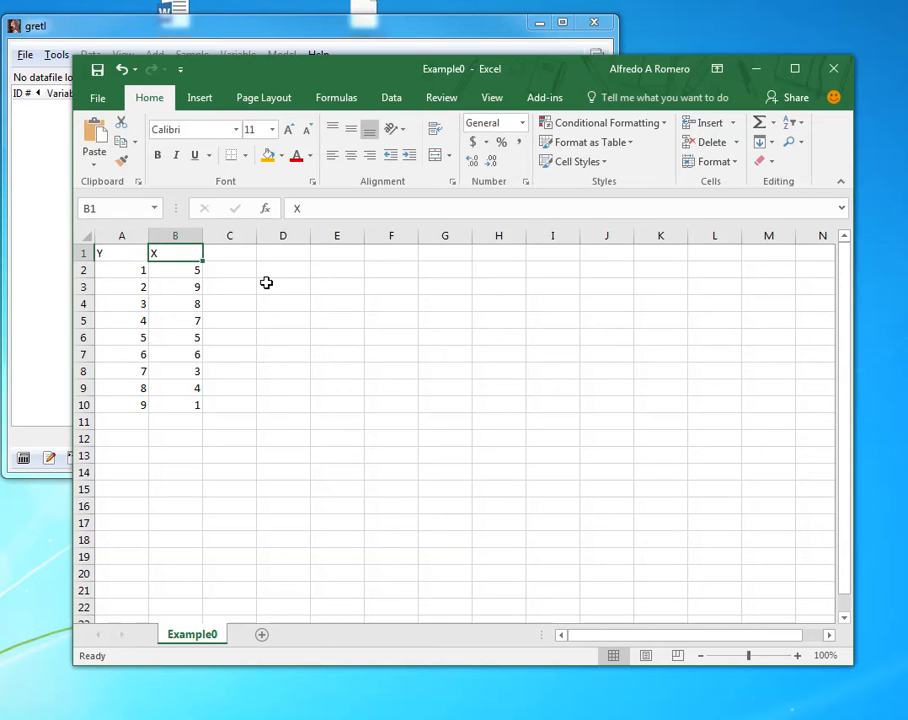
key(Left)
key(Right)
Replace the header in cell A1 with the two-word name Variable Cars.
key(Left)
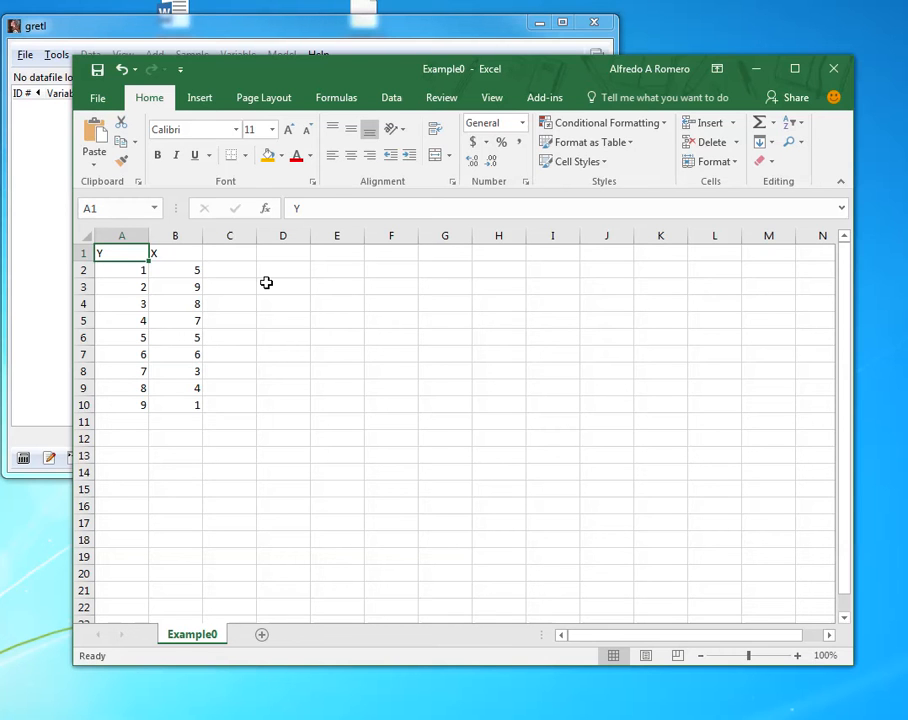
text(Variable)
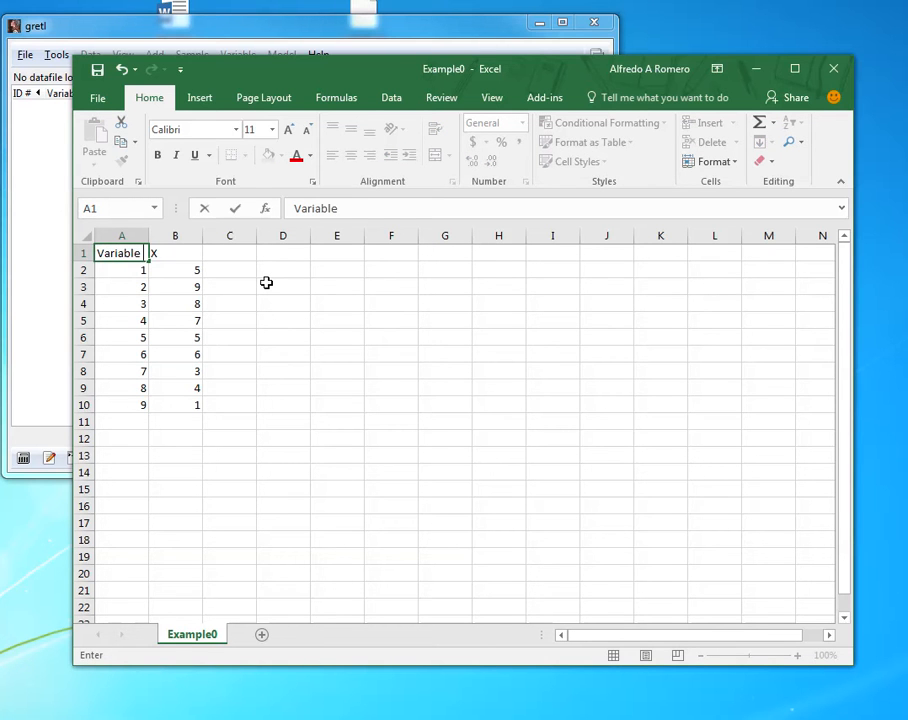
text( Cars)
key(Return)
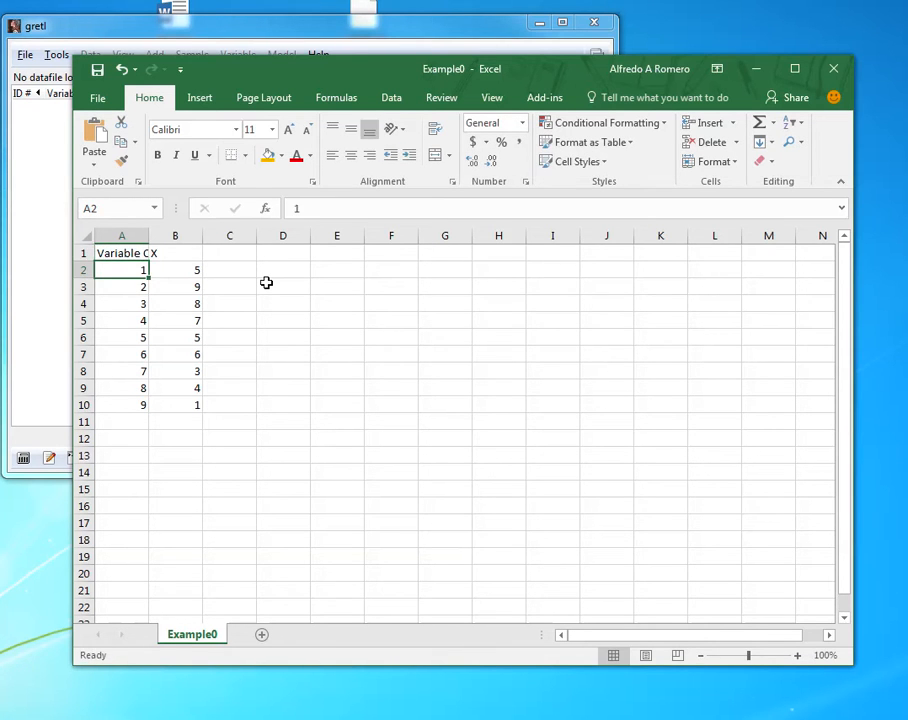
Rewrite the header in A1 with an underscore instead of a space, as Variable_Cars.
key(Up)
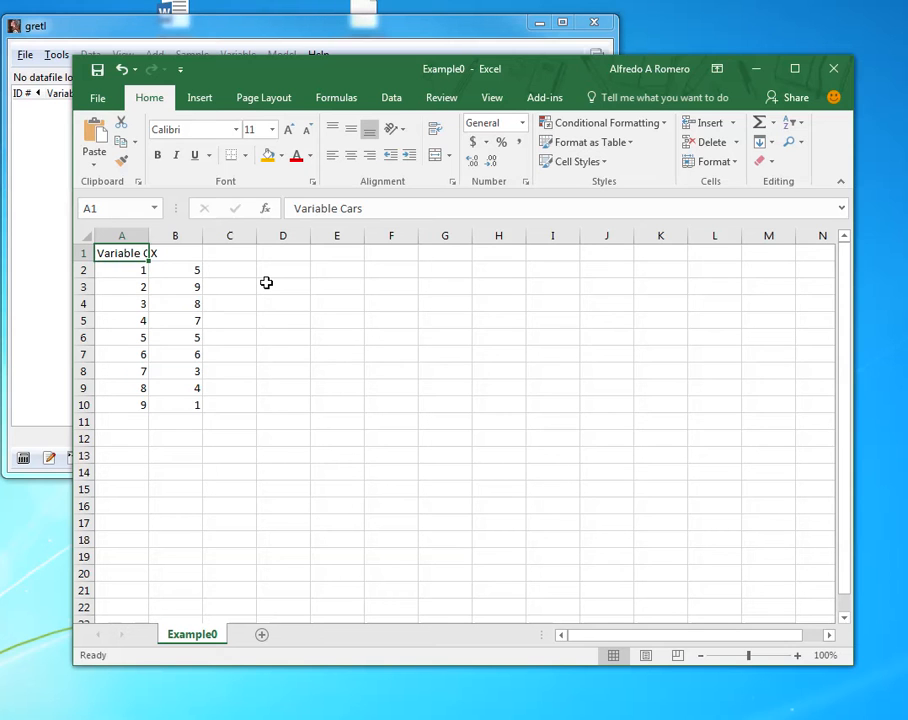
text(Variable_)
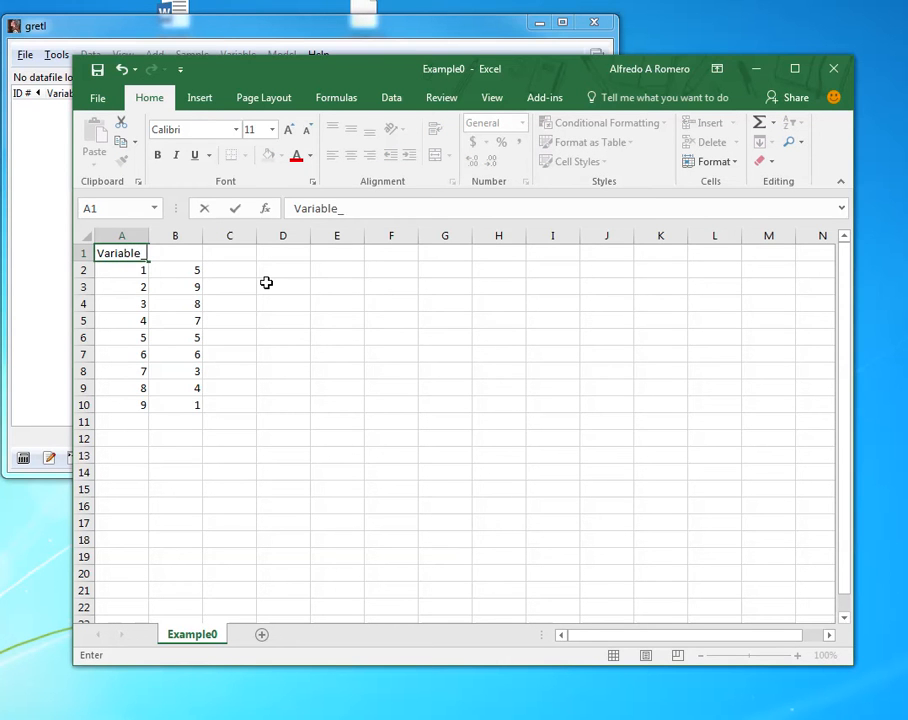
text(CArs)
key(BackSpace)
text(ars)
key(Return)
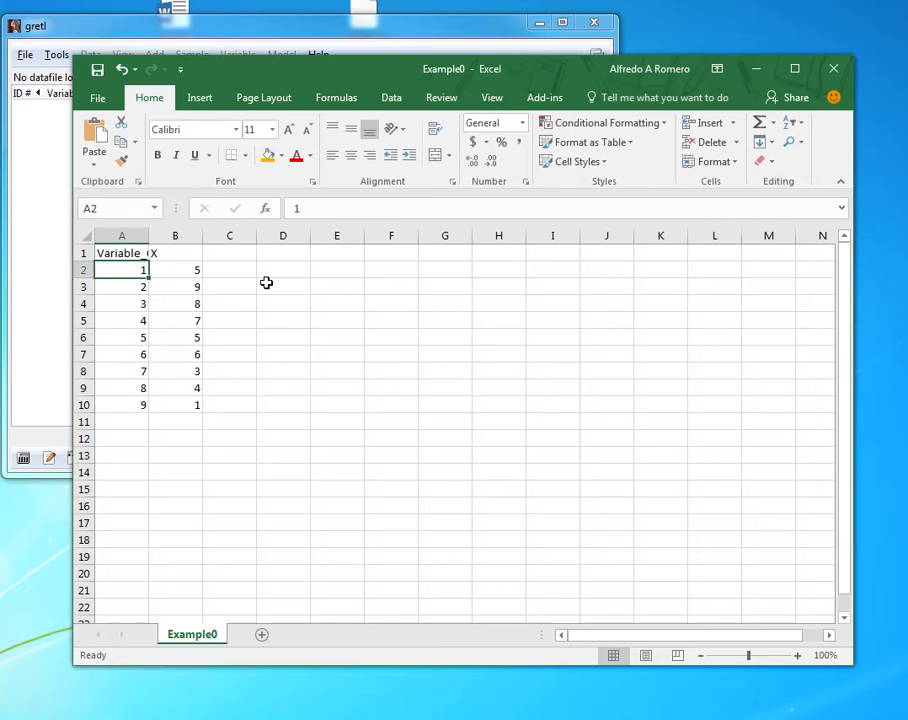
Restore the header Y in cell A1 and close the workbook without saving the changes.
key(Up)
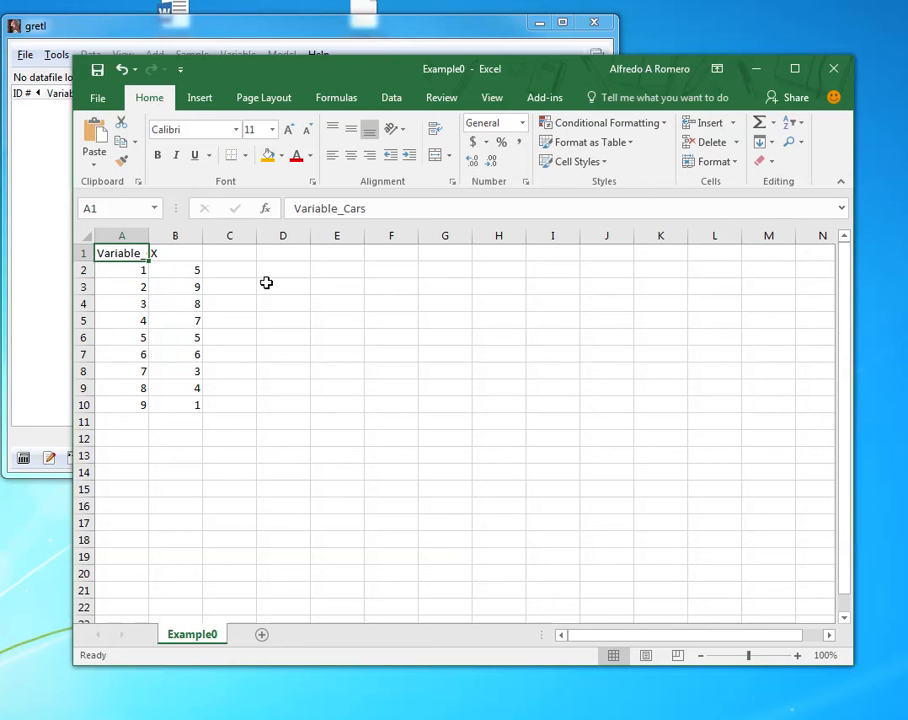
text(Y)
key(Return)
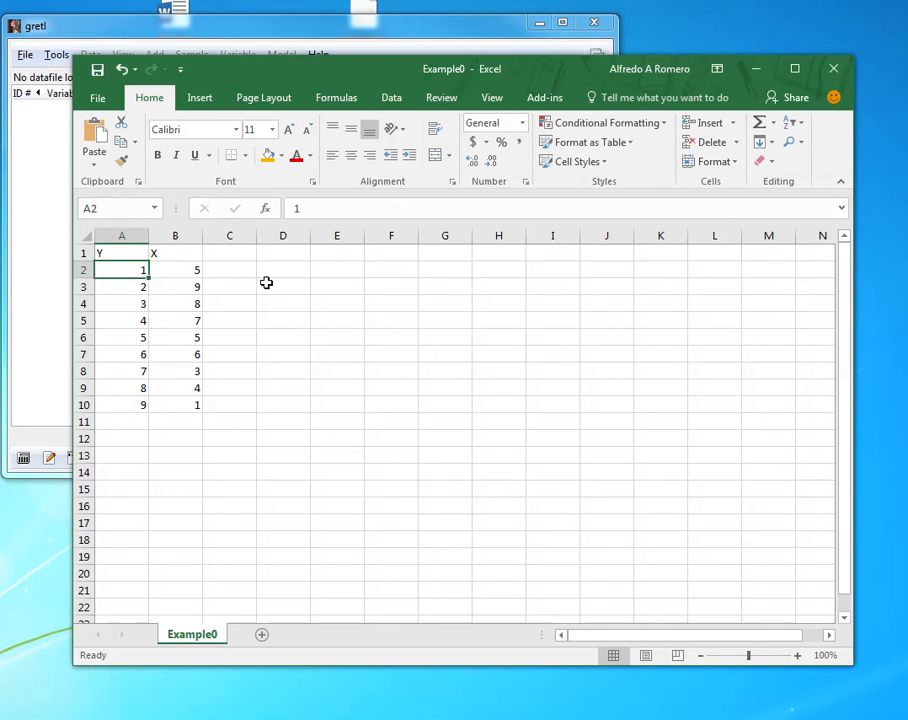
click(840, 72)
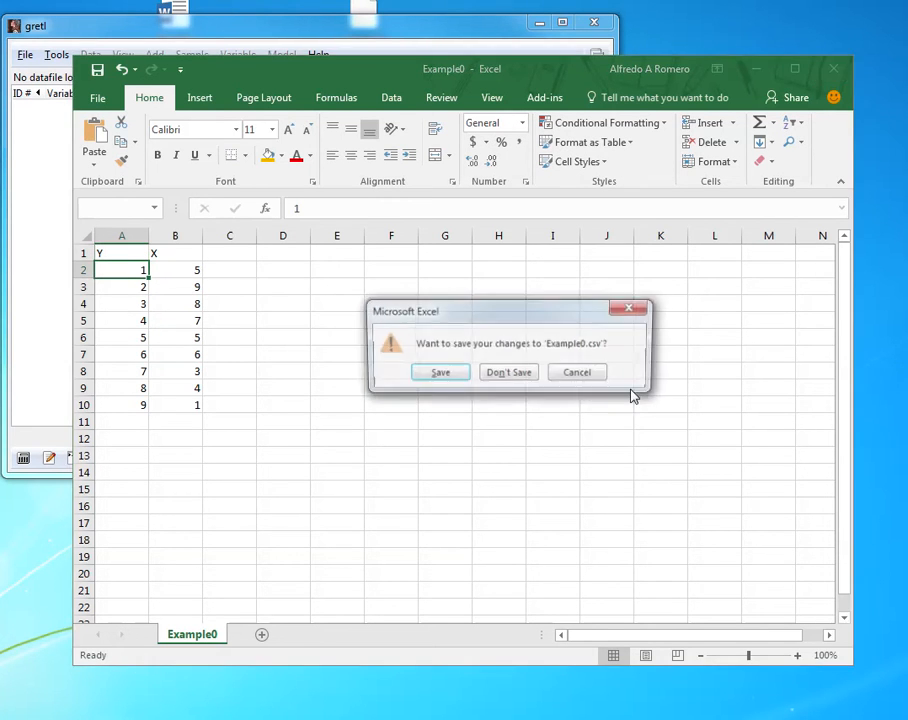
click(517, 384)
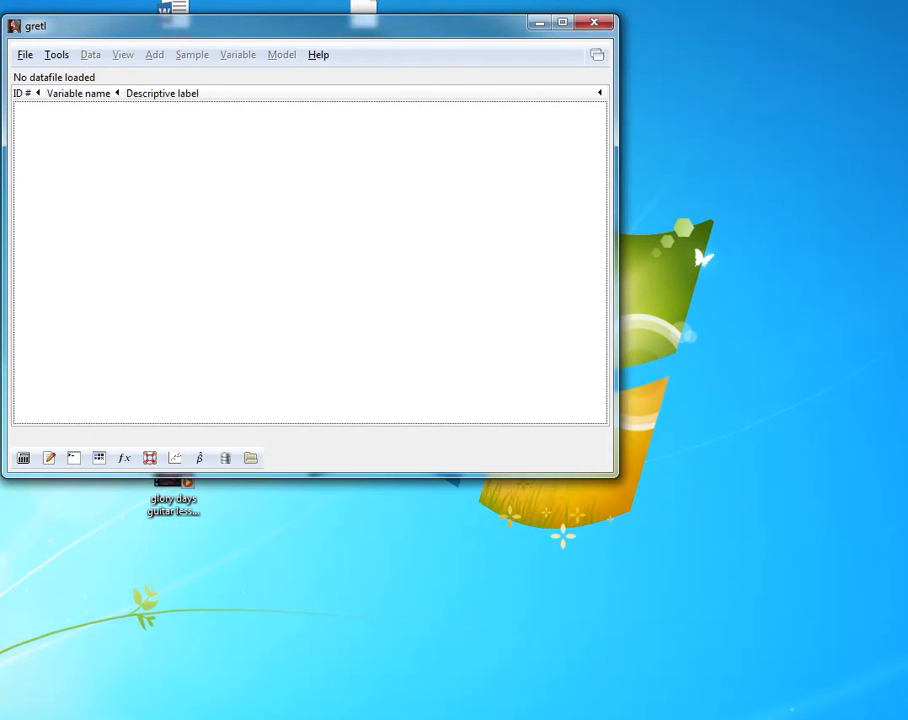
Import the Example0 CSV file from the desktop into gretl, decline a time-series or panel interpretation, and close the import report.
drag(349, 495, 776, 226)
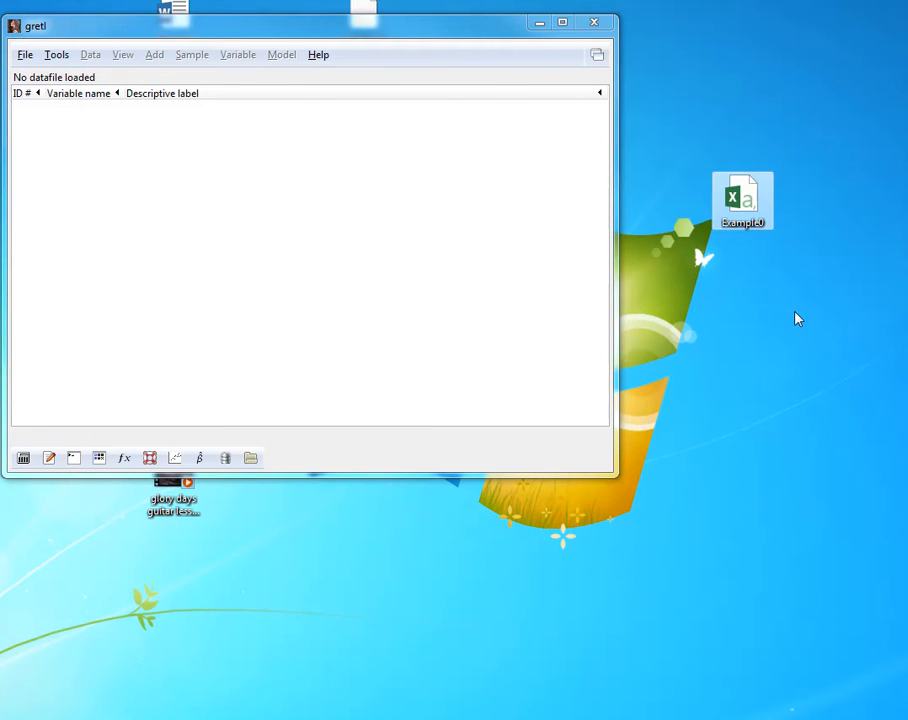
drag(740, 198, 436, 188)
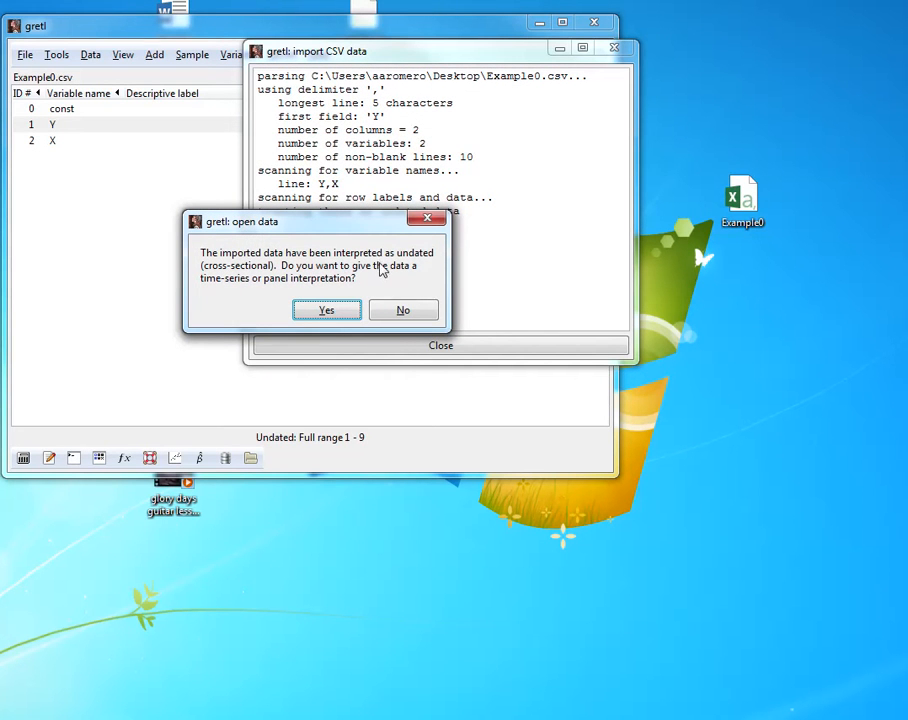
click(406, 314)
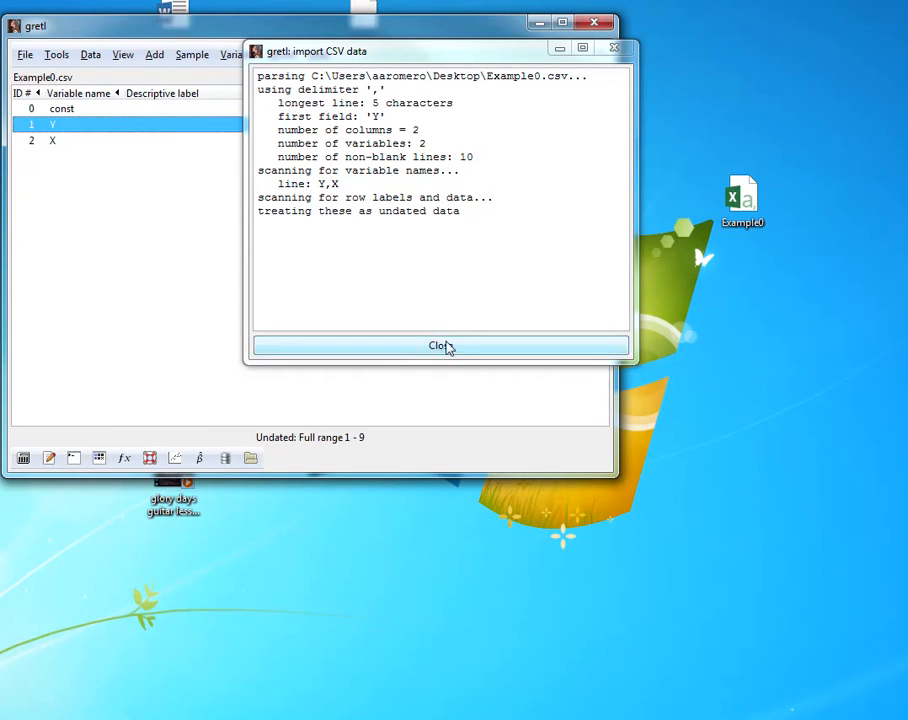
click(446, 346)
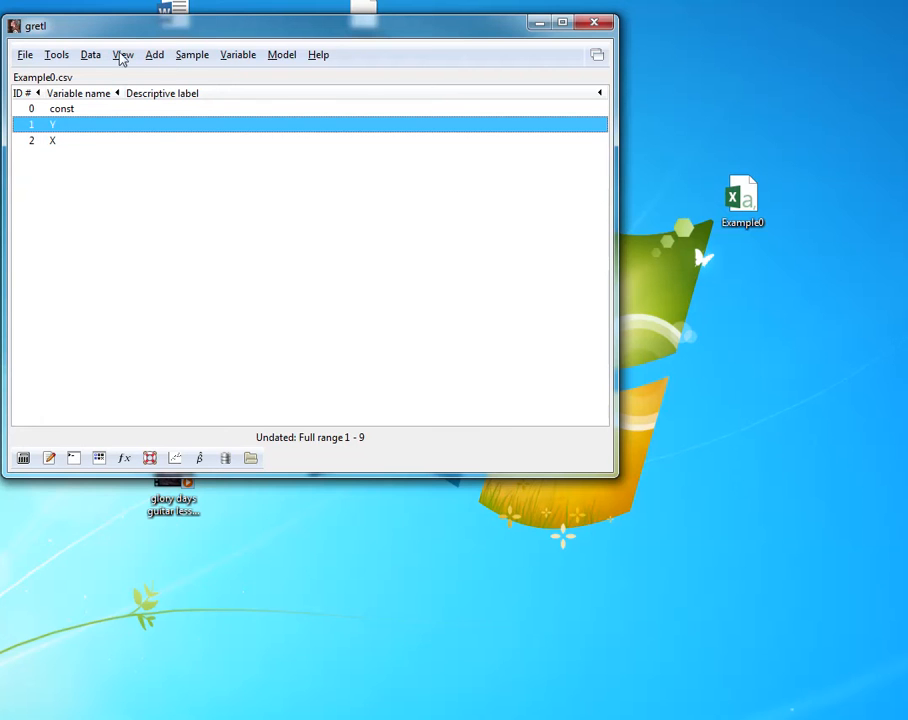
Display the imported values of variables Y and X one after the other, closing each value window.
double_click(66, 127)
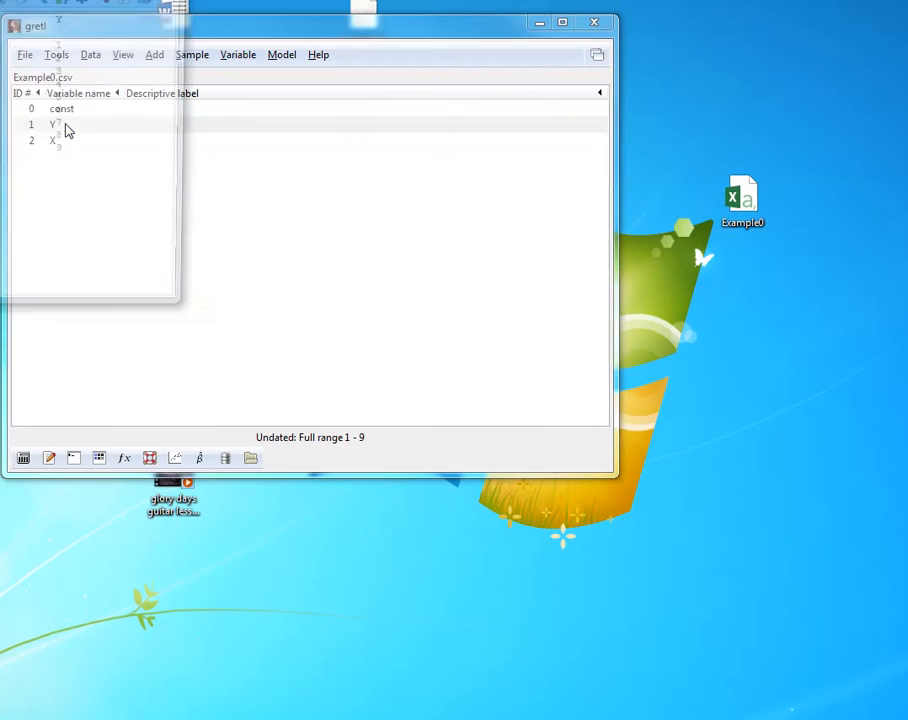
drag(70, 5, 199, 227)
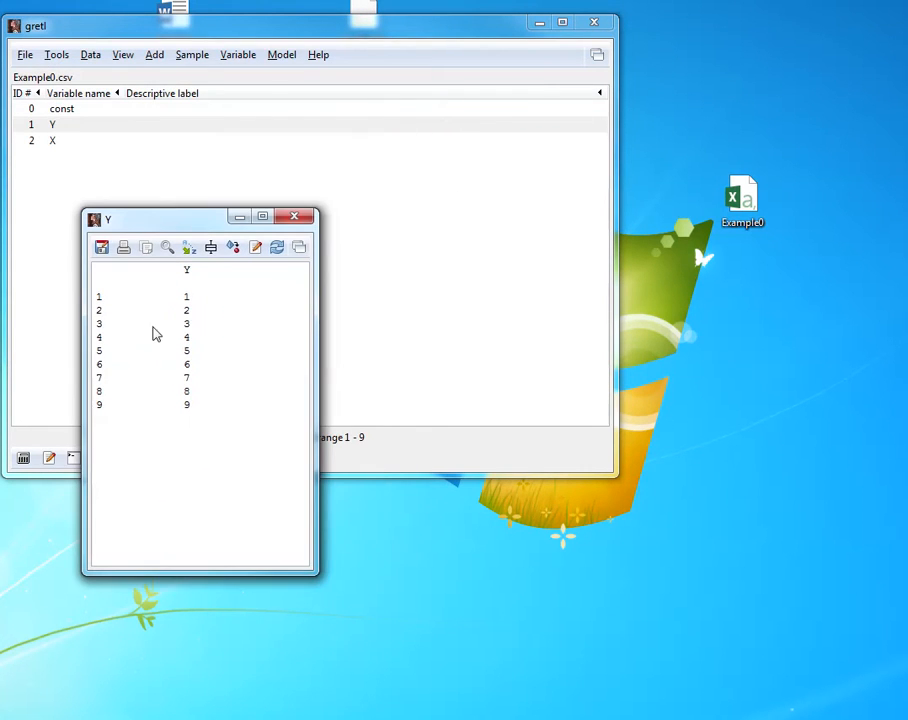
click(294, 216)
double_click(52, 142)
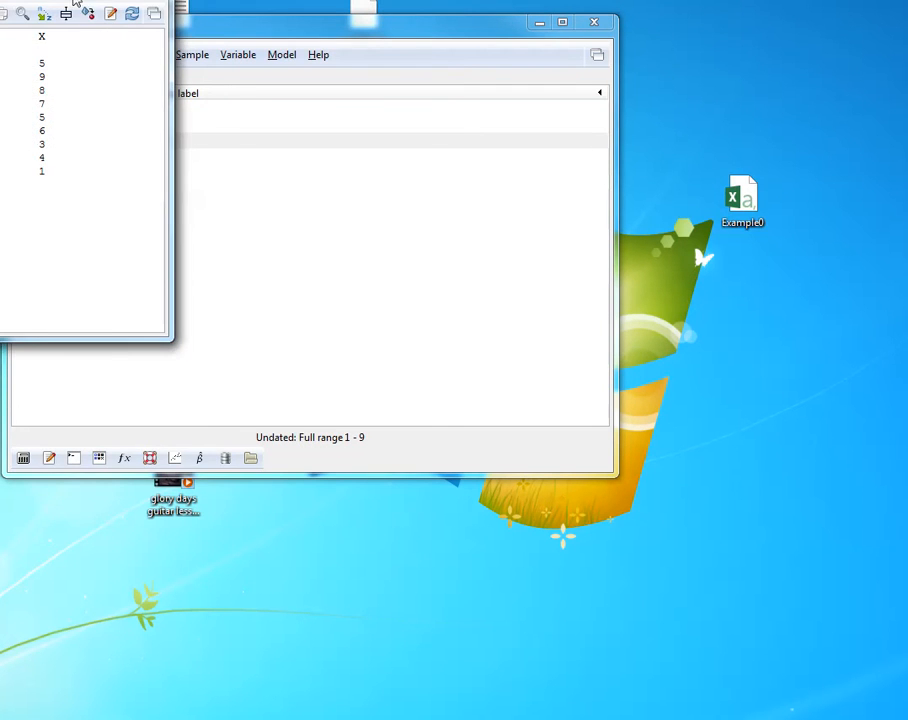
drag(55, 3, 181, 196)
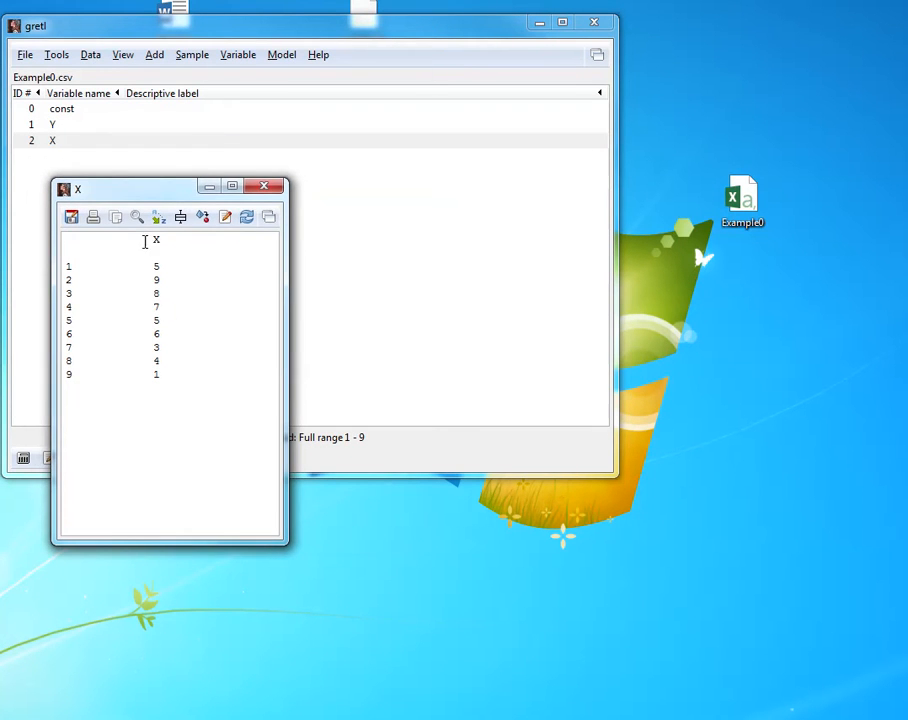
click(264, 188)
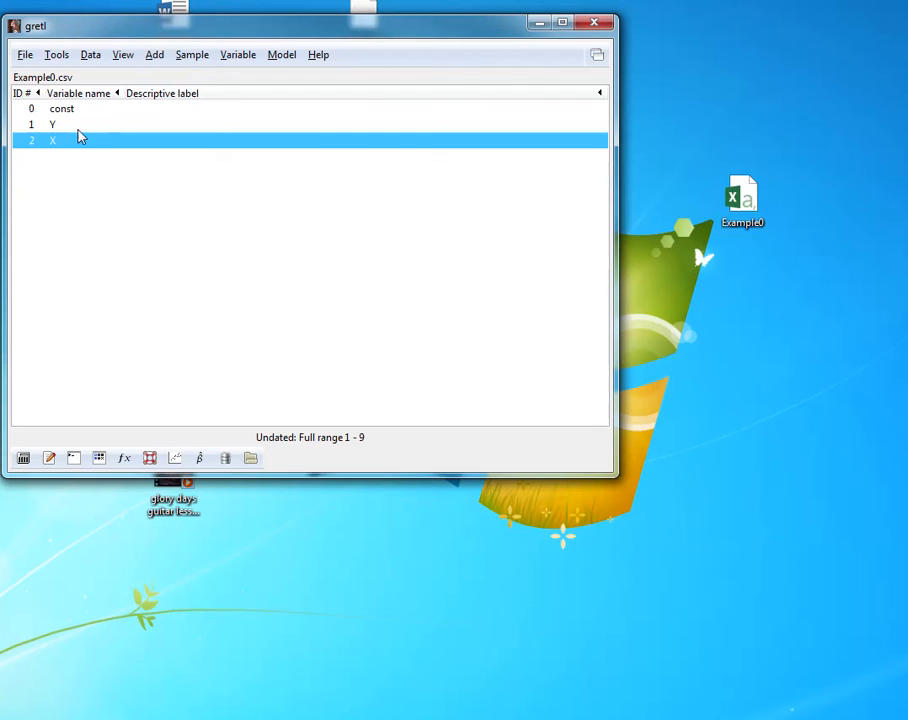
Create an XY scatterplot of variables Y and X, with X as the X-axis variable.
ctrl+click(71, 126)
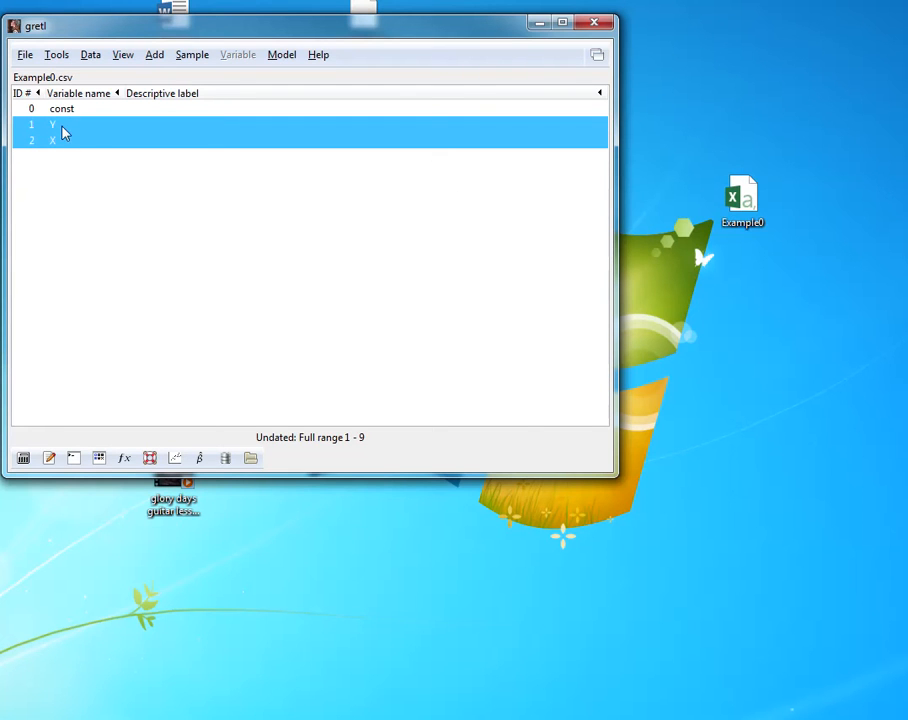
right_click(64, 132)
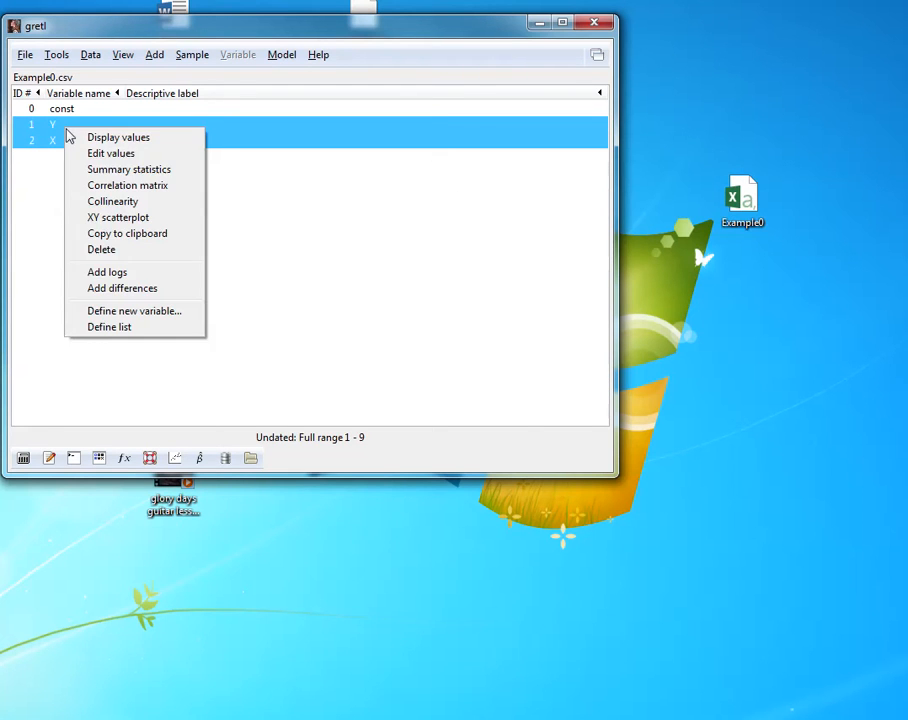
click(156, 219)
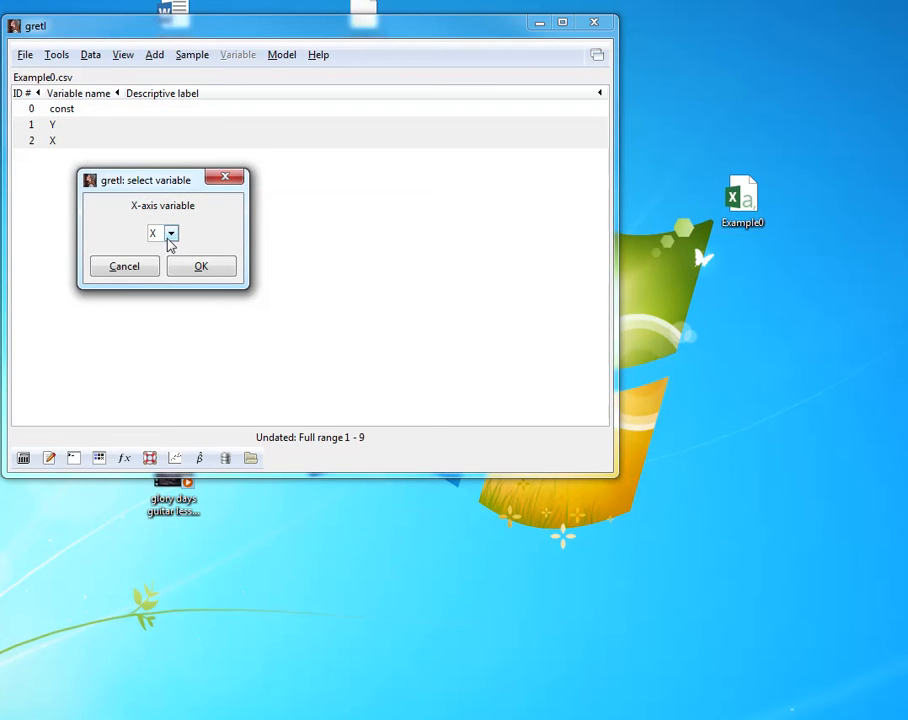
drag(180, 182, 274, 207)
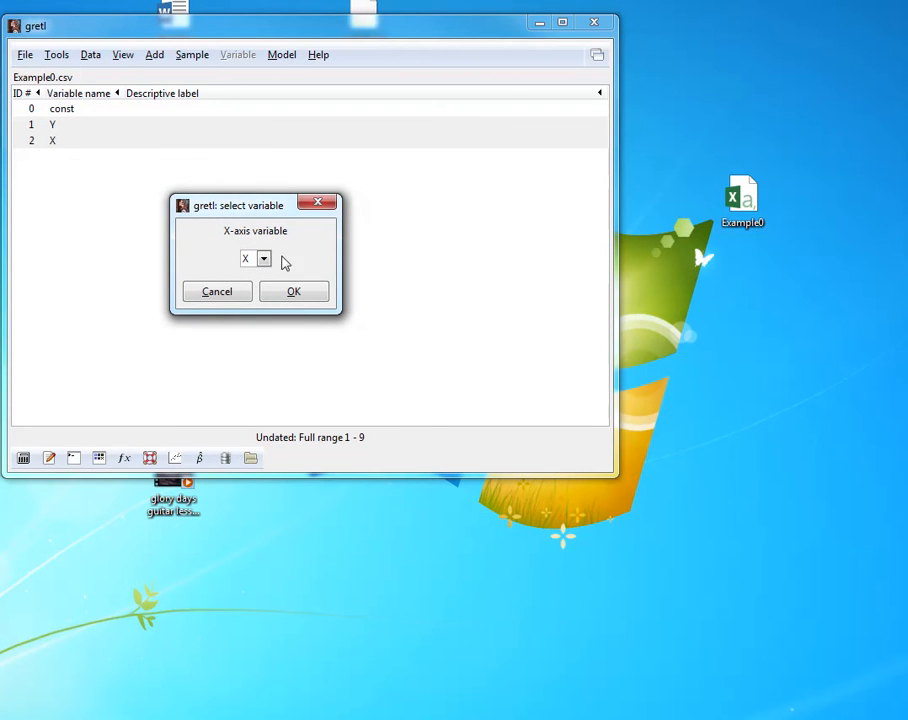
click(308, 302)
drag(199, 85, 411, 136)
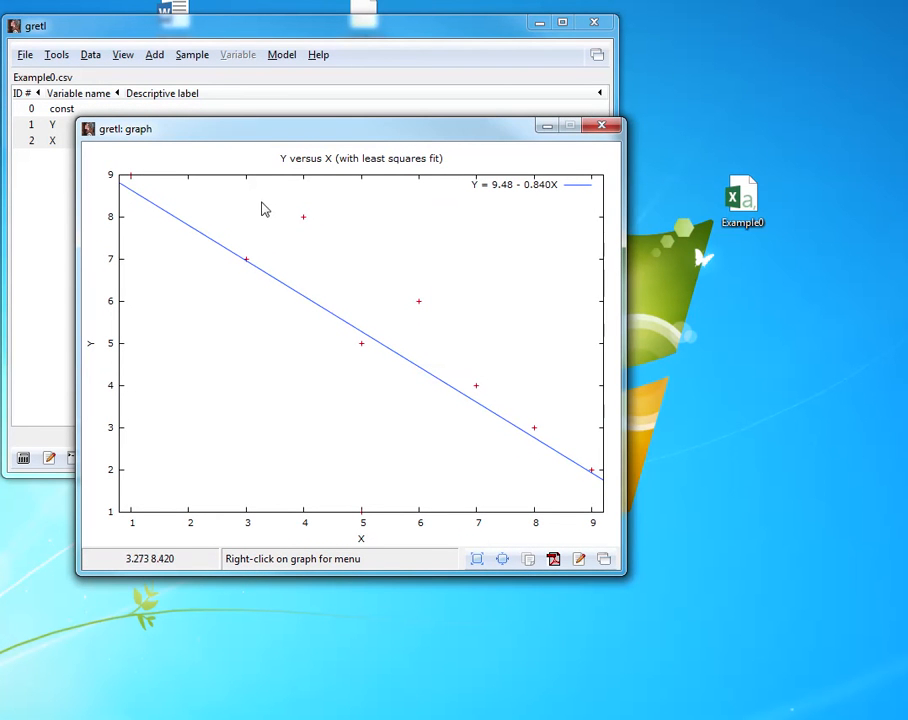
Edit the scatterplot to set its fitted line to none, apply the change, and close the graph.
right_click(399, 259)
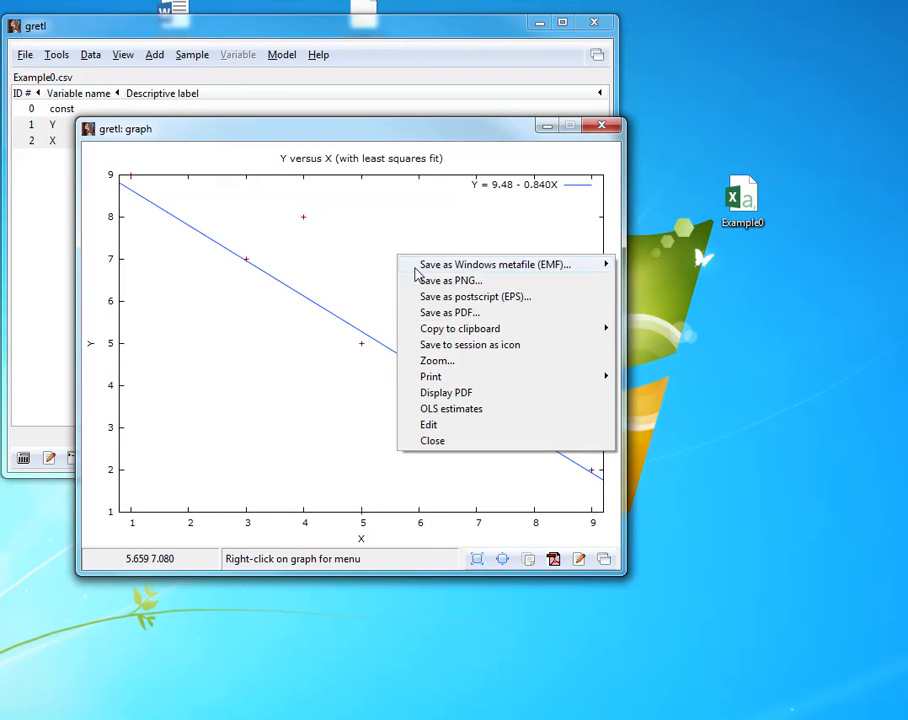
click(494, 427)
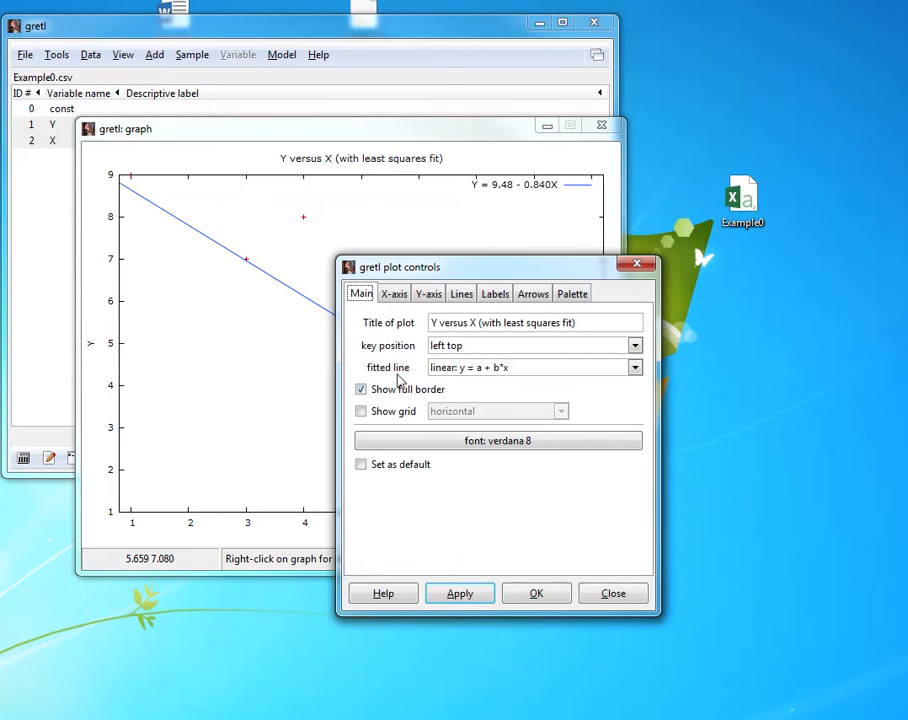
click(461, 294)
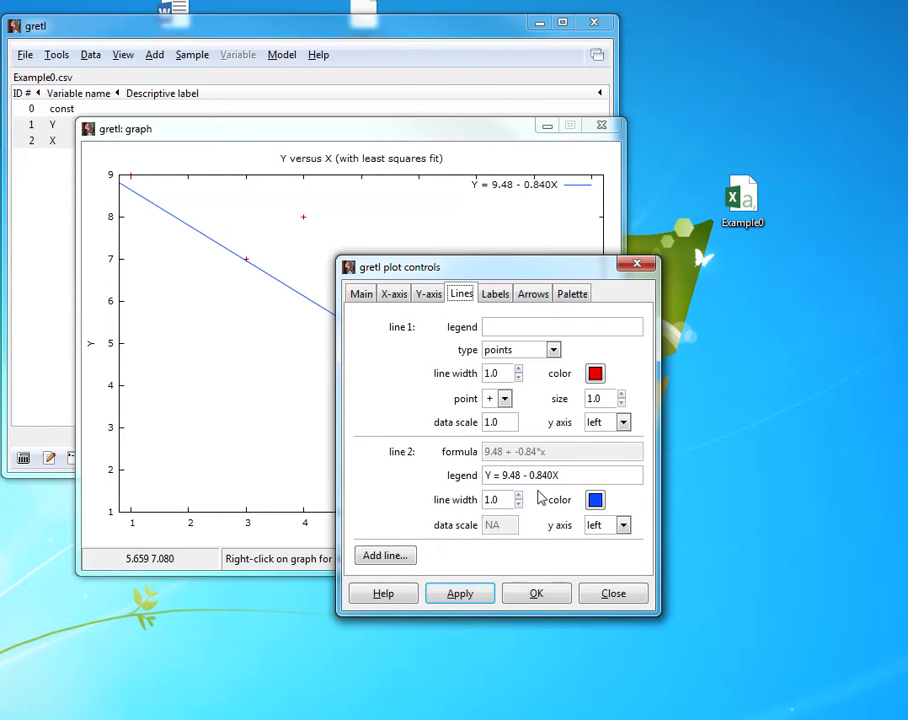
click(363, 296)
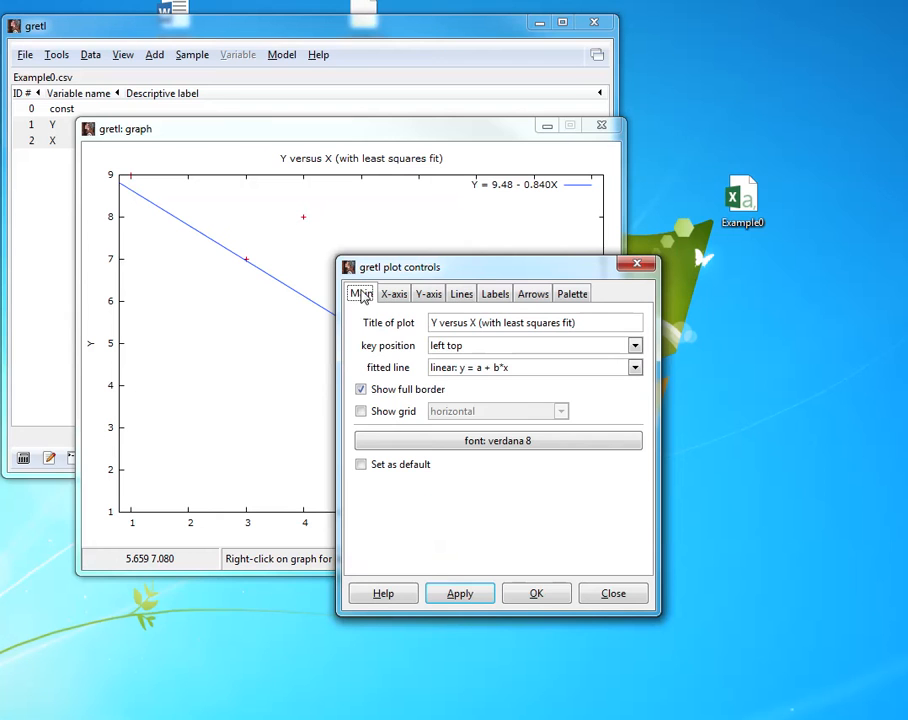
click(635, 368)
click(630, 385)
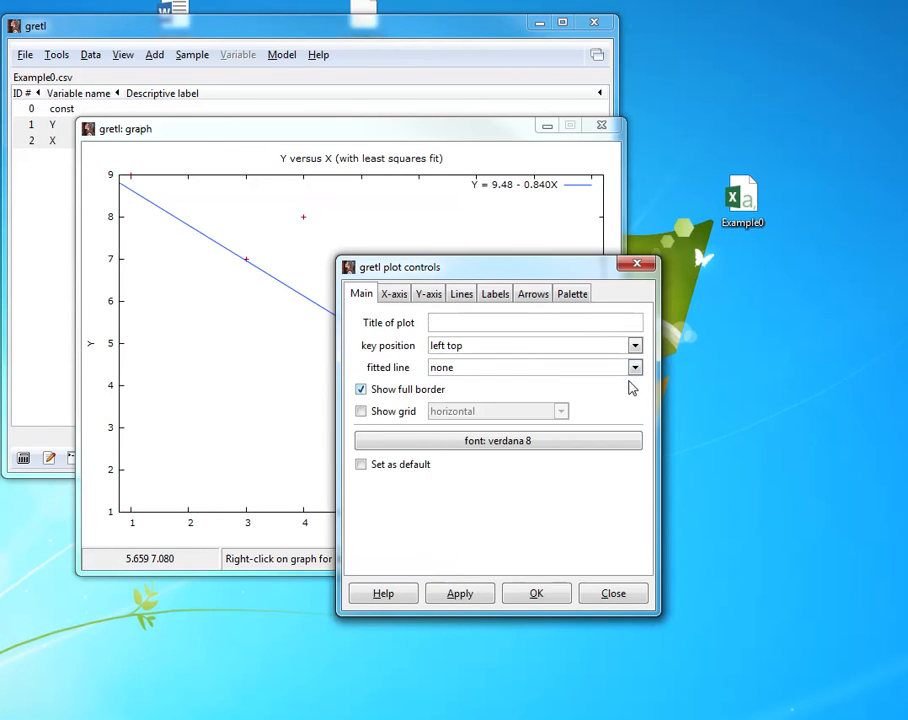
click(533, 593)
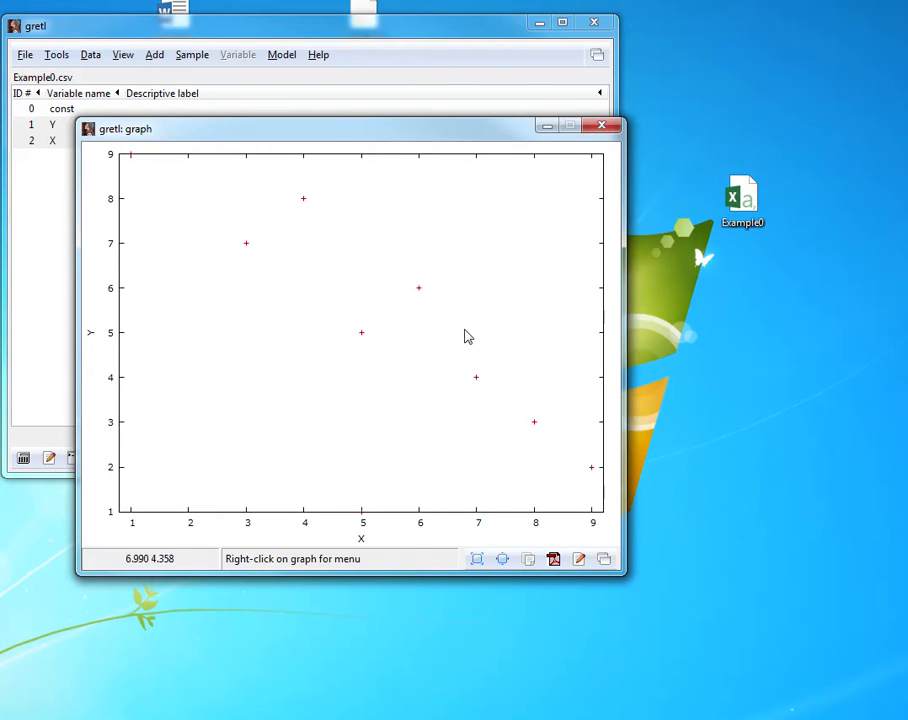
drag(315, 133, 456, 225)
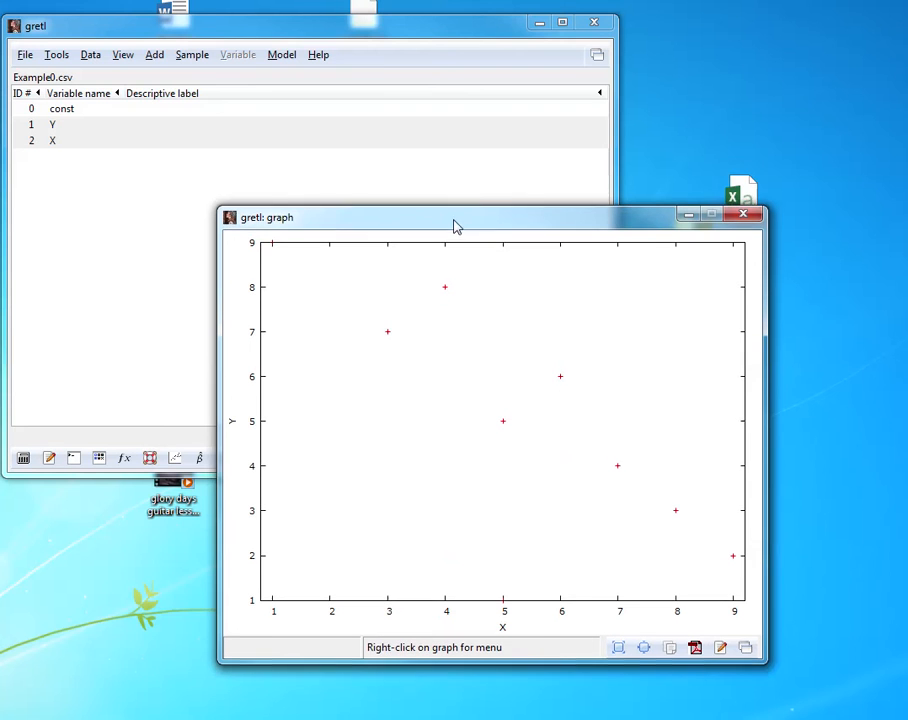
click(745, 216)
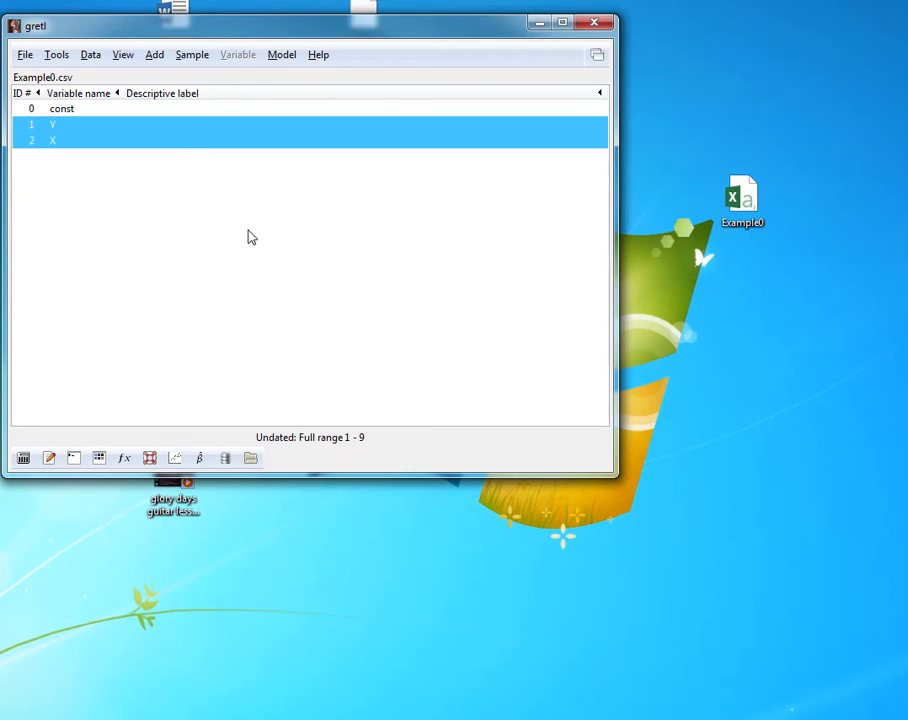
Try to save the dataset to the Desktop as Example0 in the Gretl datafiles (*.gdt) format.
click(27, 57)
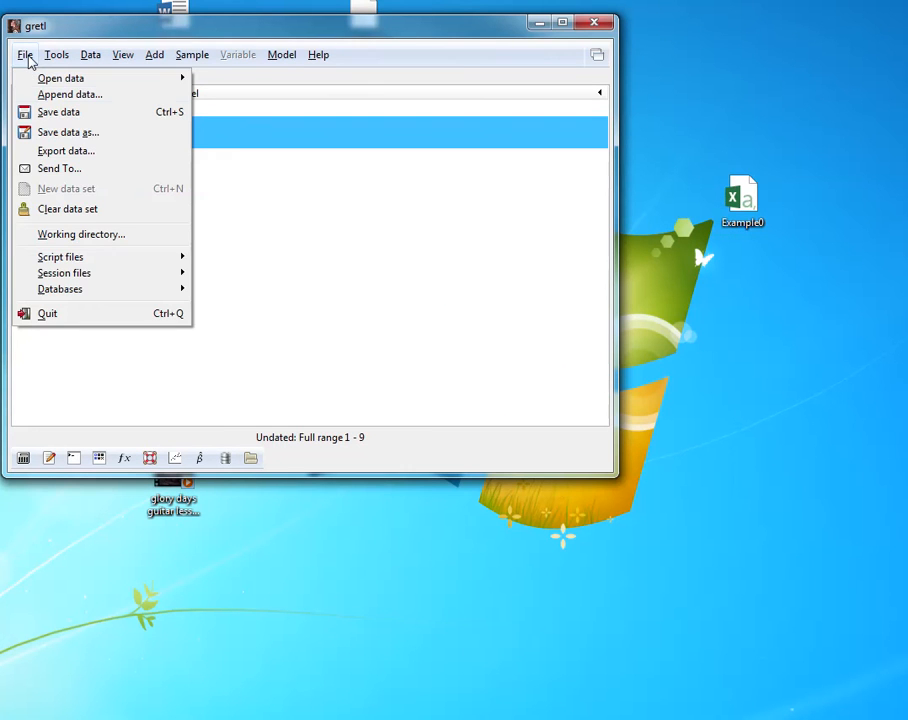
click(117, 134)
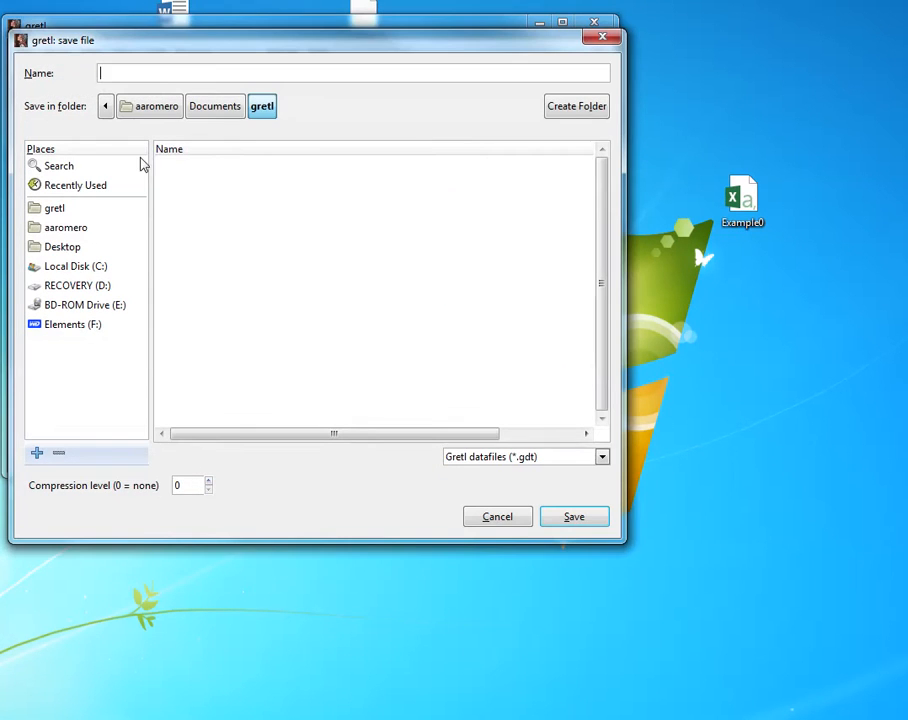
text(E)
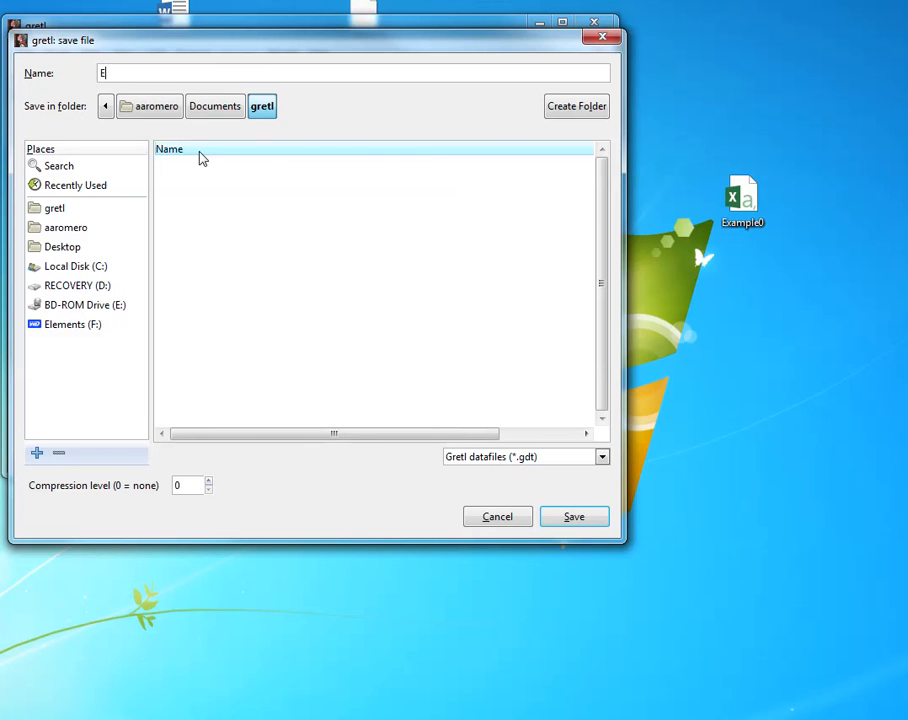
text(xamp)
key(BackSpace)
text(mple0)
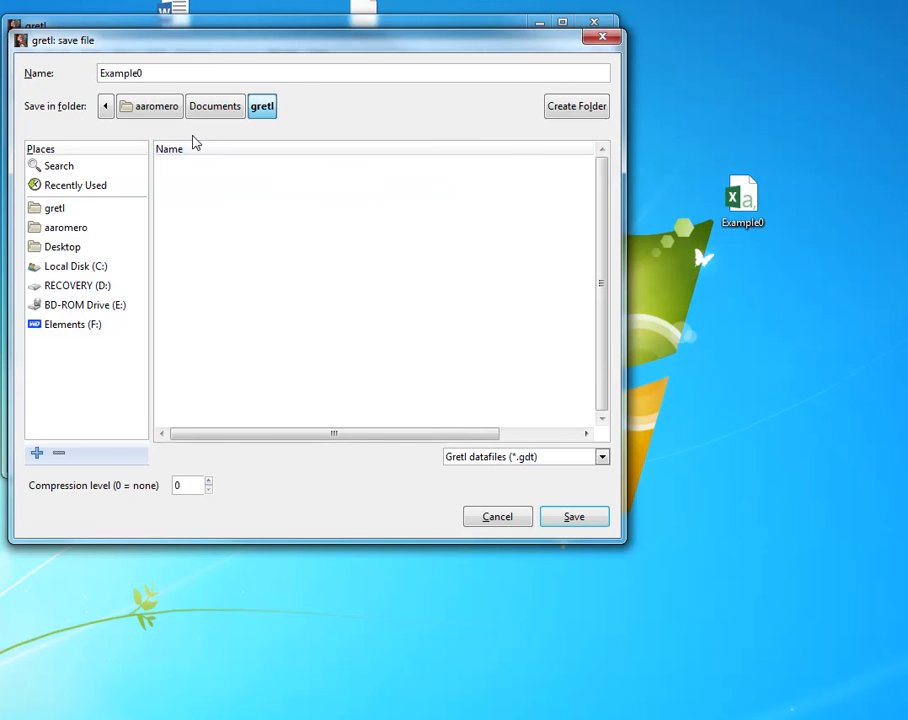
click(105, 107)
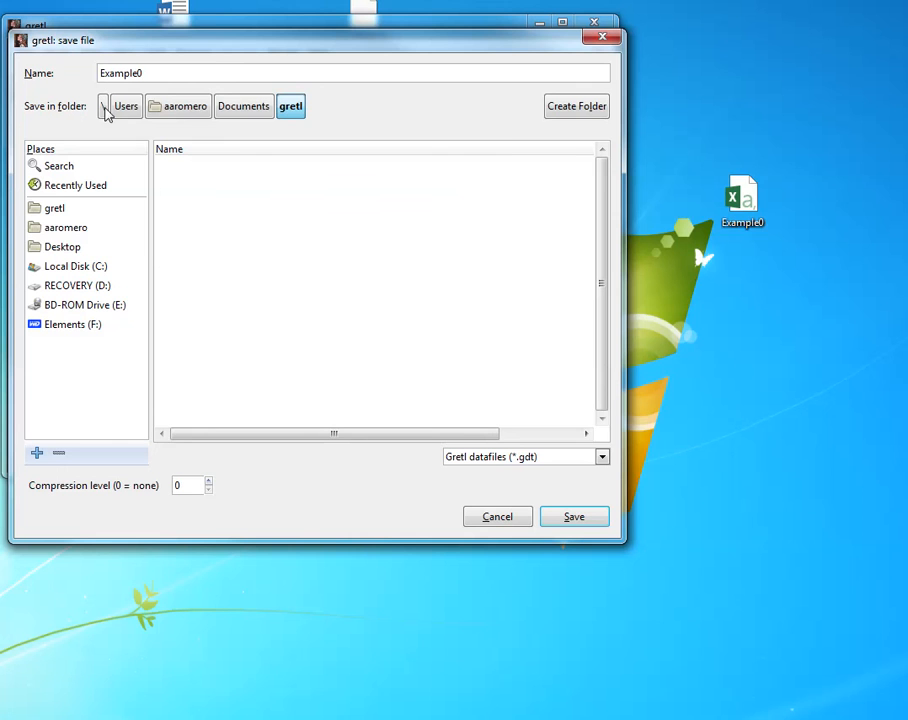
click(74, 249)
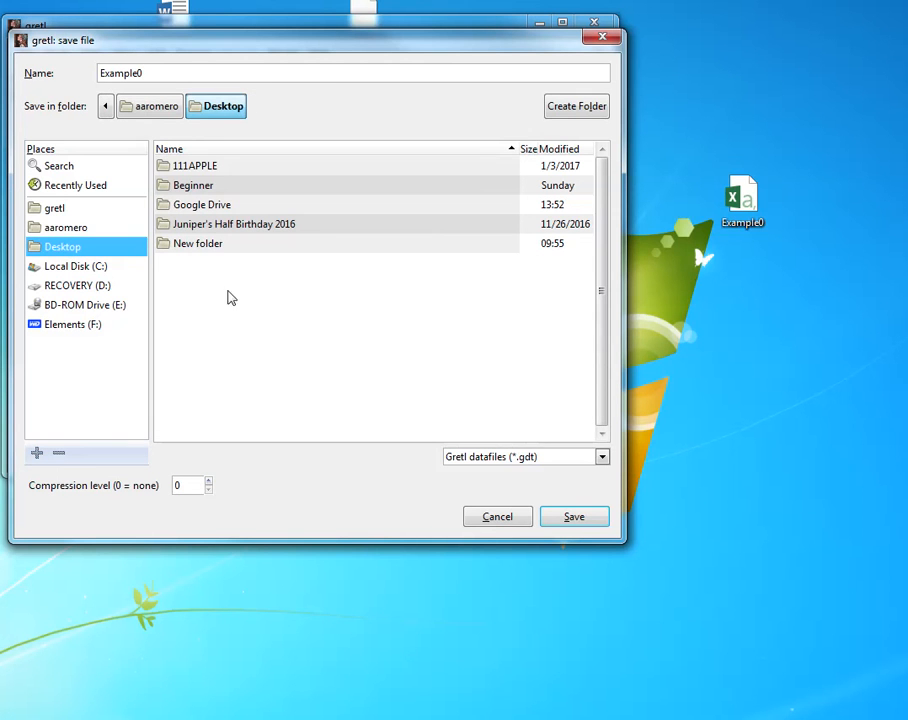
click(574, 518)
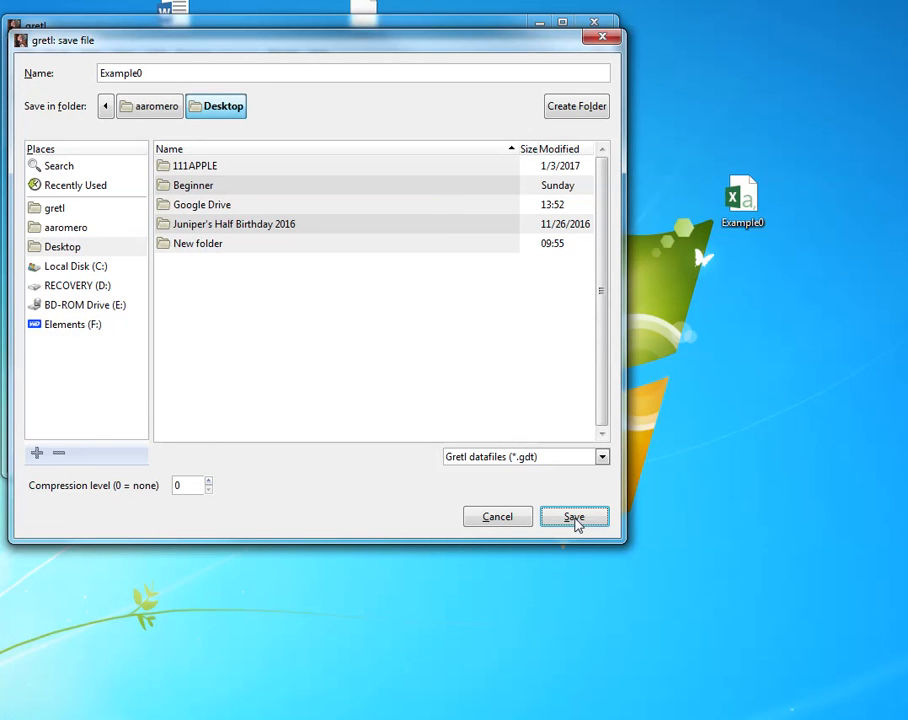
click(575, 463)
click(578, 460)
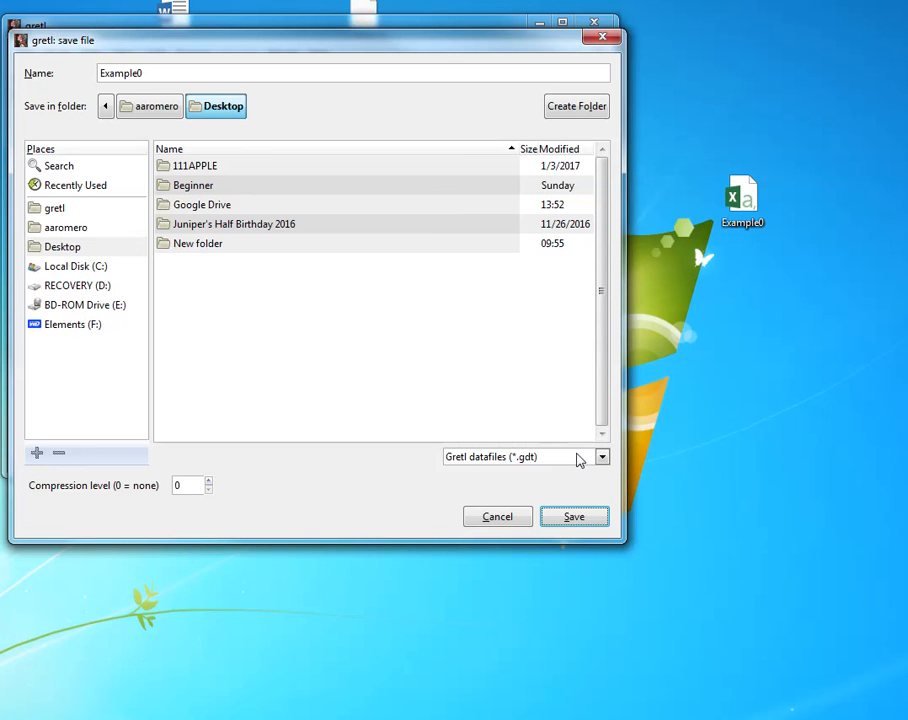
click(158, 77)
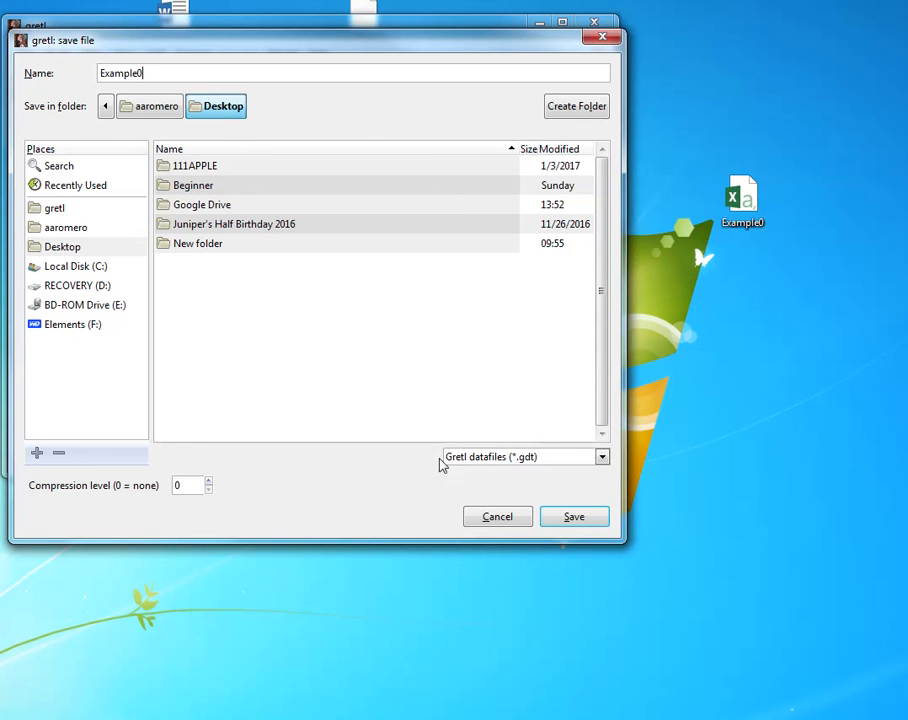
click(575, 527)
Try saving the dataset again with the file name Example0.gdt, and dismiss the save dialog.
drag(330, 44, 432, 148)
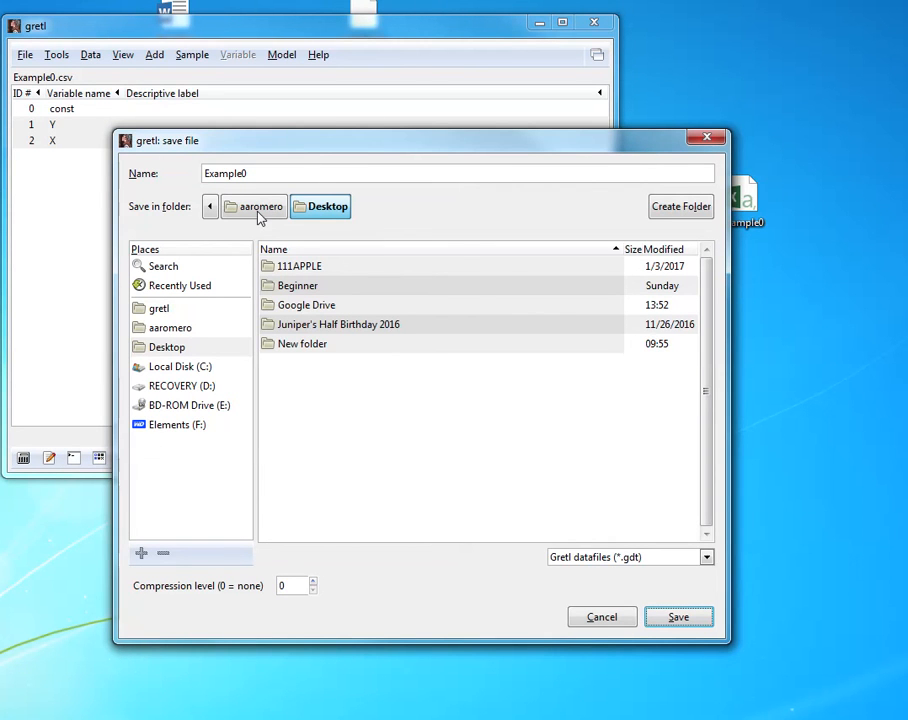
click(274, 179)
text(.gdt)
click(694, 619)
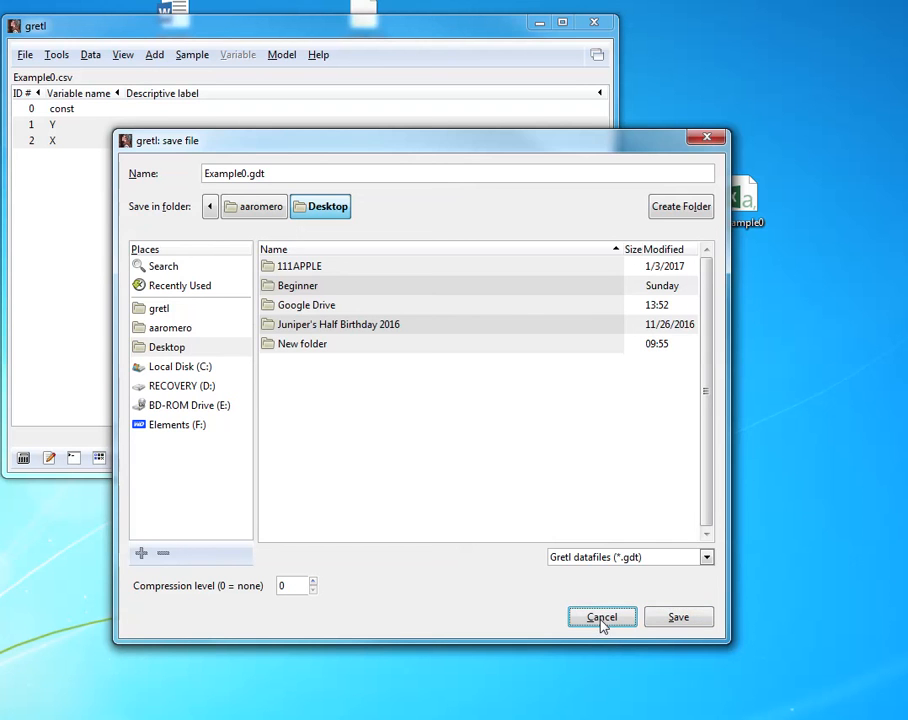
drag(604, 620, 509, 616)
drag(356, 145, 451, 199)
click(802, 191)
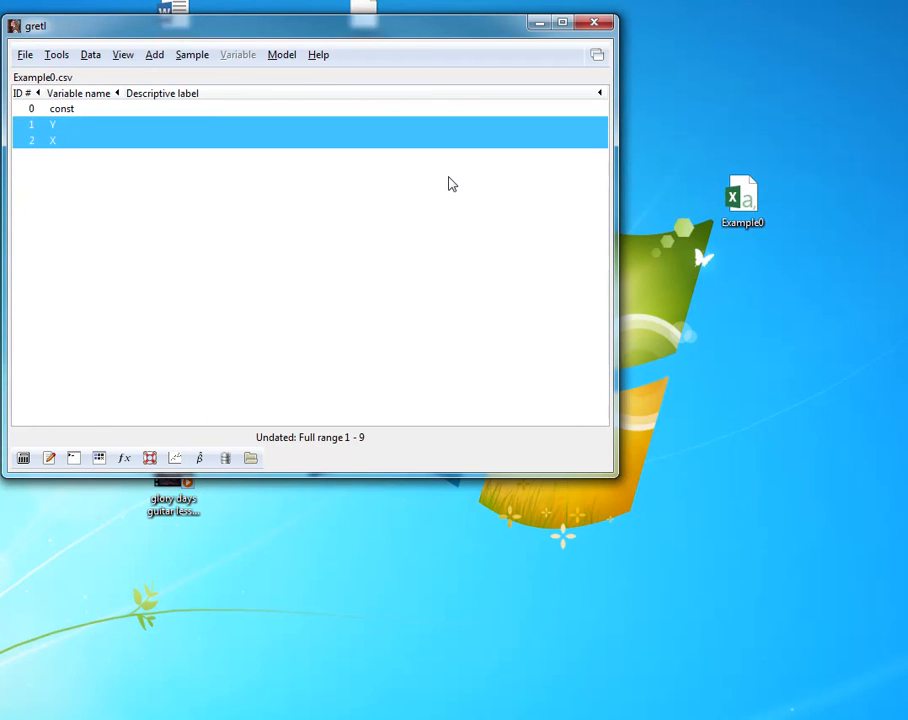
mouse_move(450, 719)
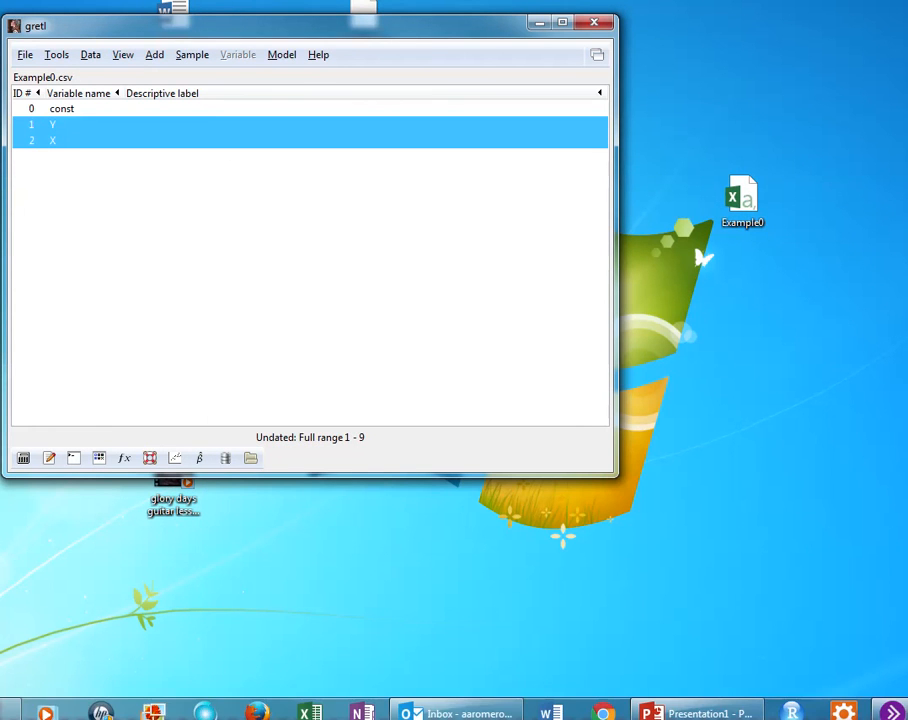